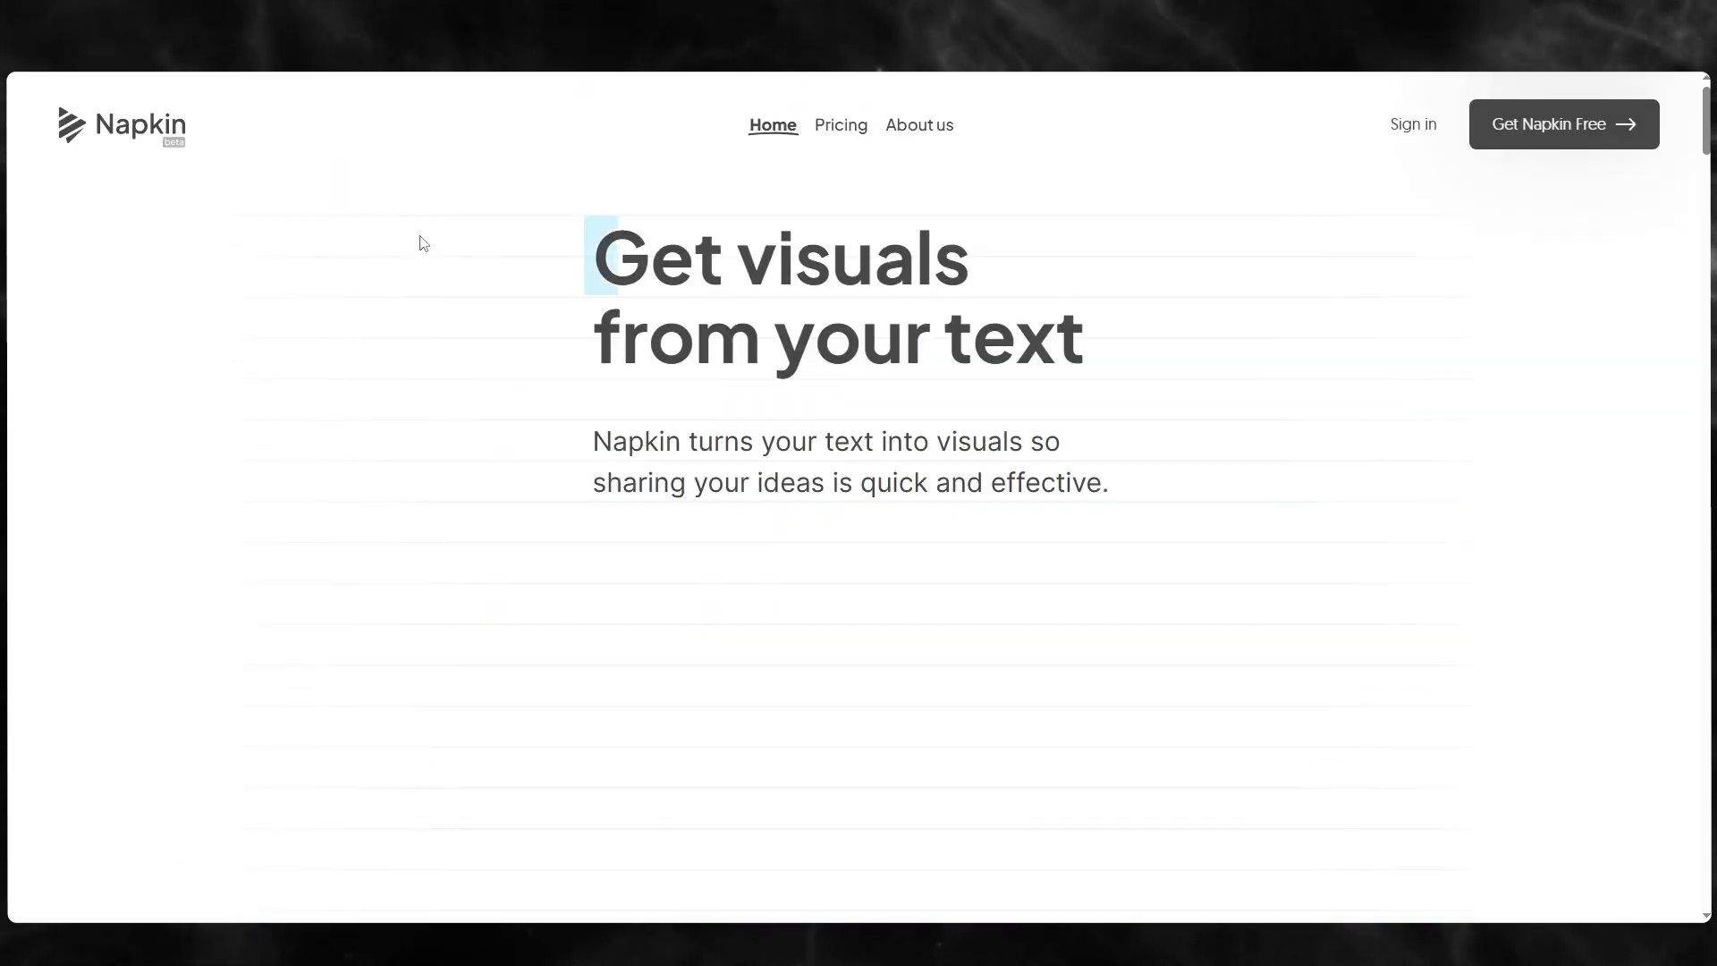
Look over the home page's "How it works" section and the existing mind map document for a leather products store.
scroll(423, 243, "down", 10)
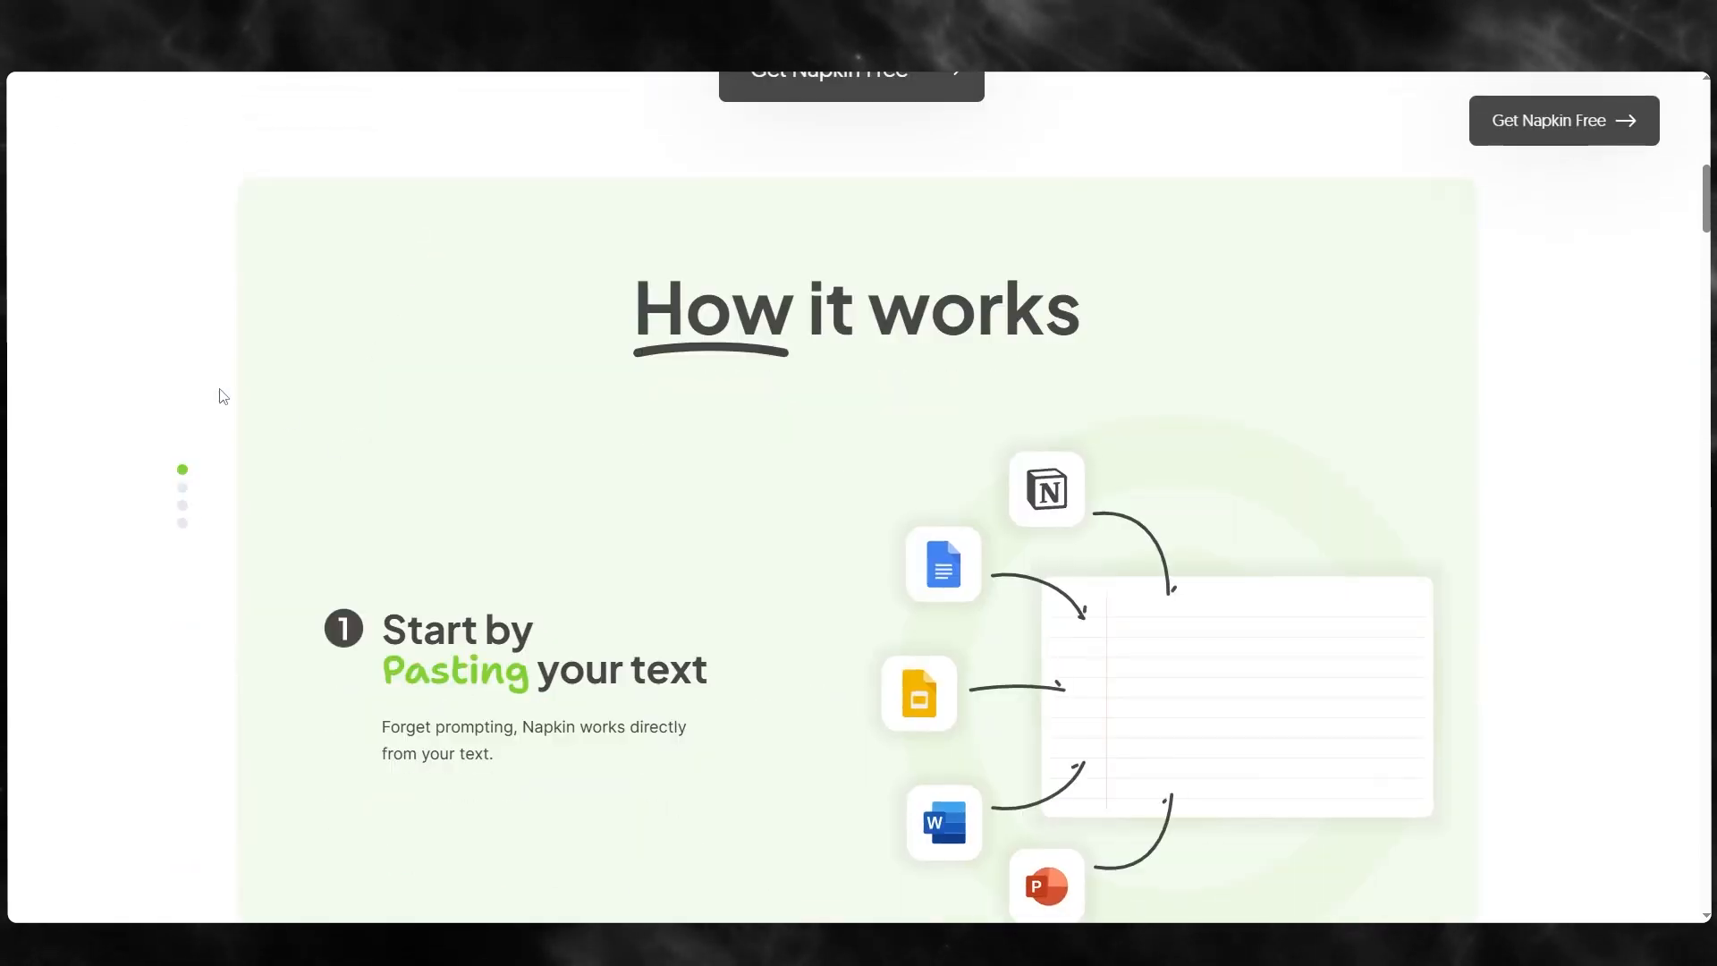
scroll(218, 391, "up", 15)
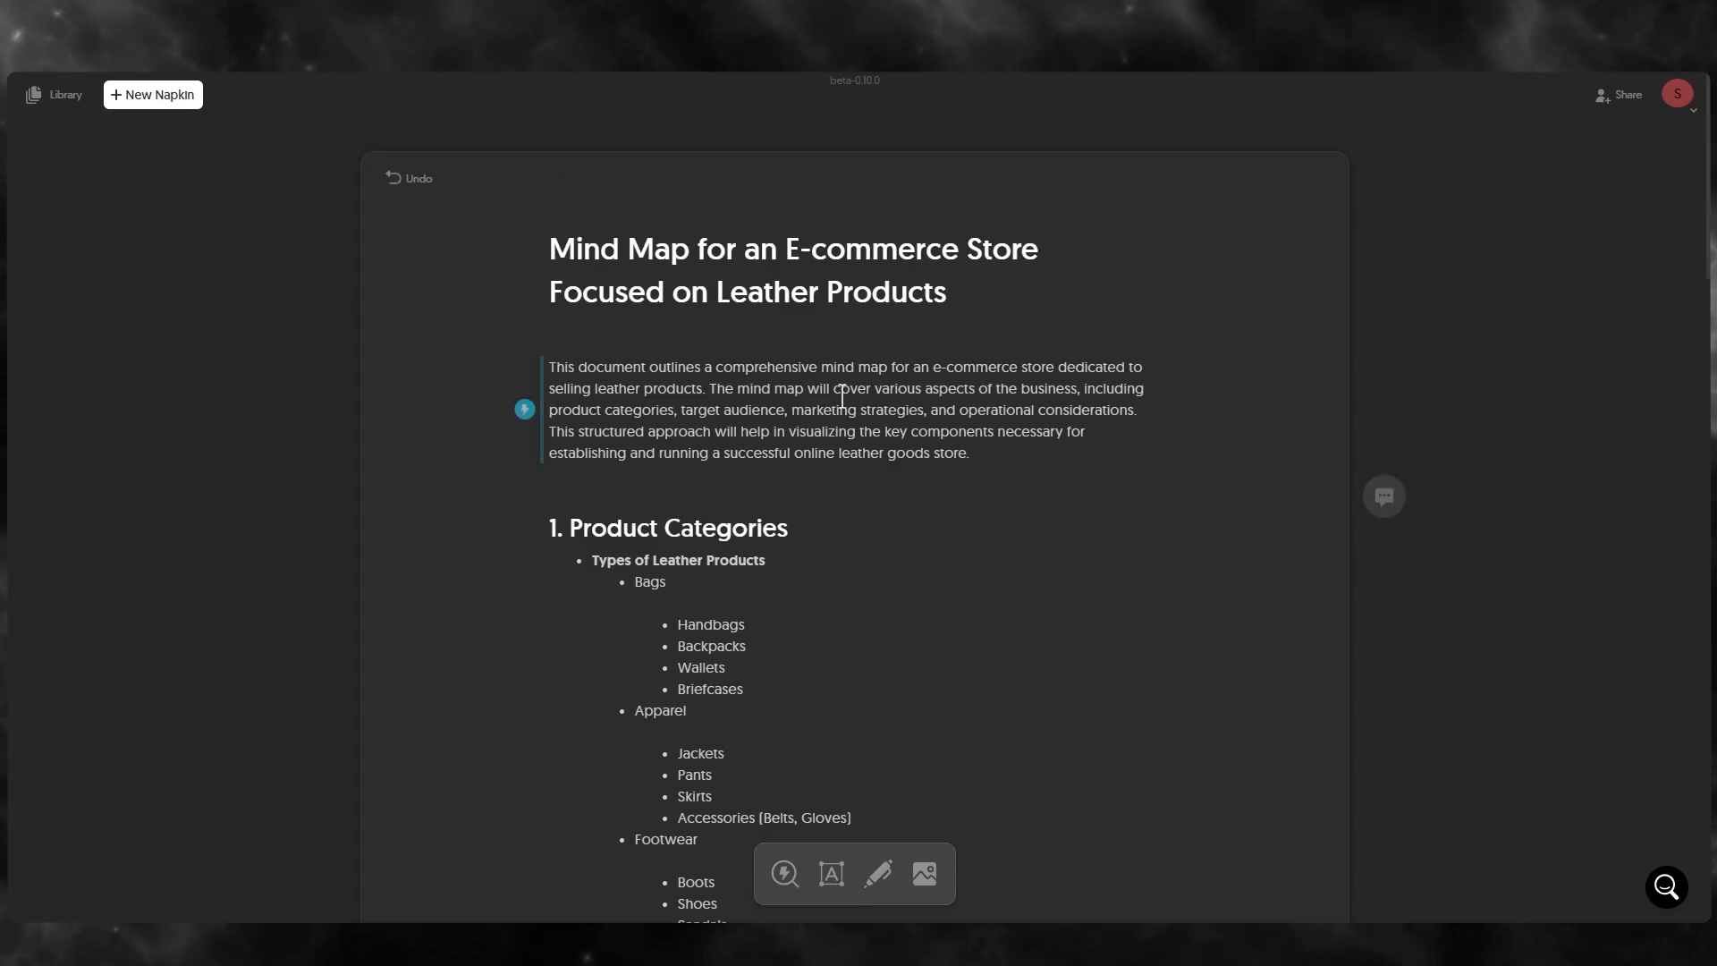
scroll(865, 305, "down", 4)
scroll(866, 364, "up", 4)
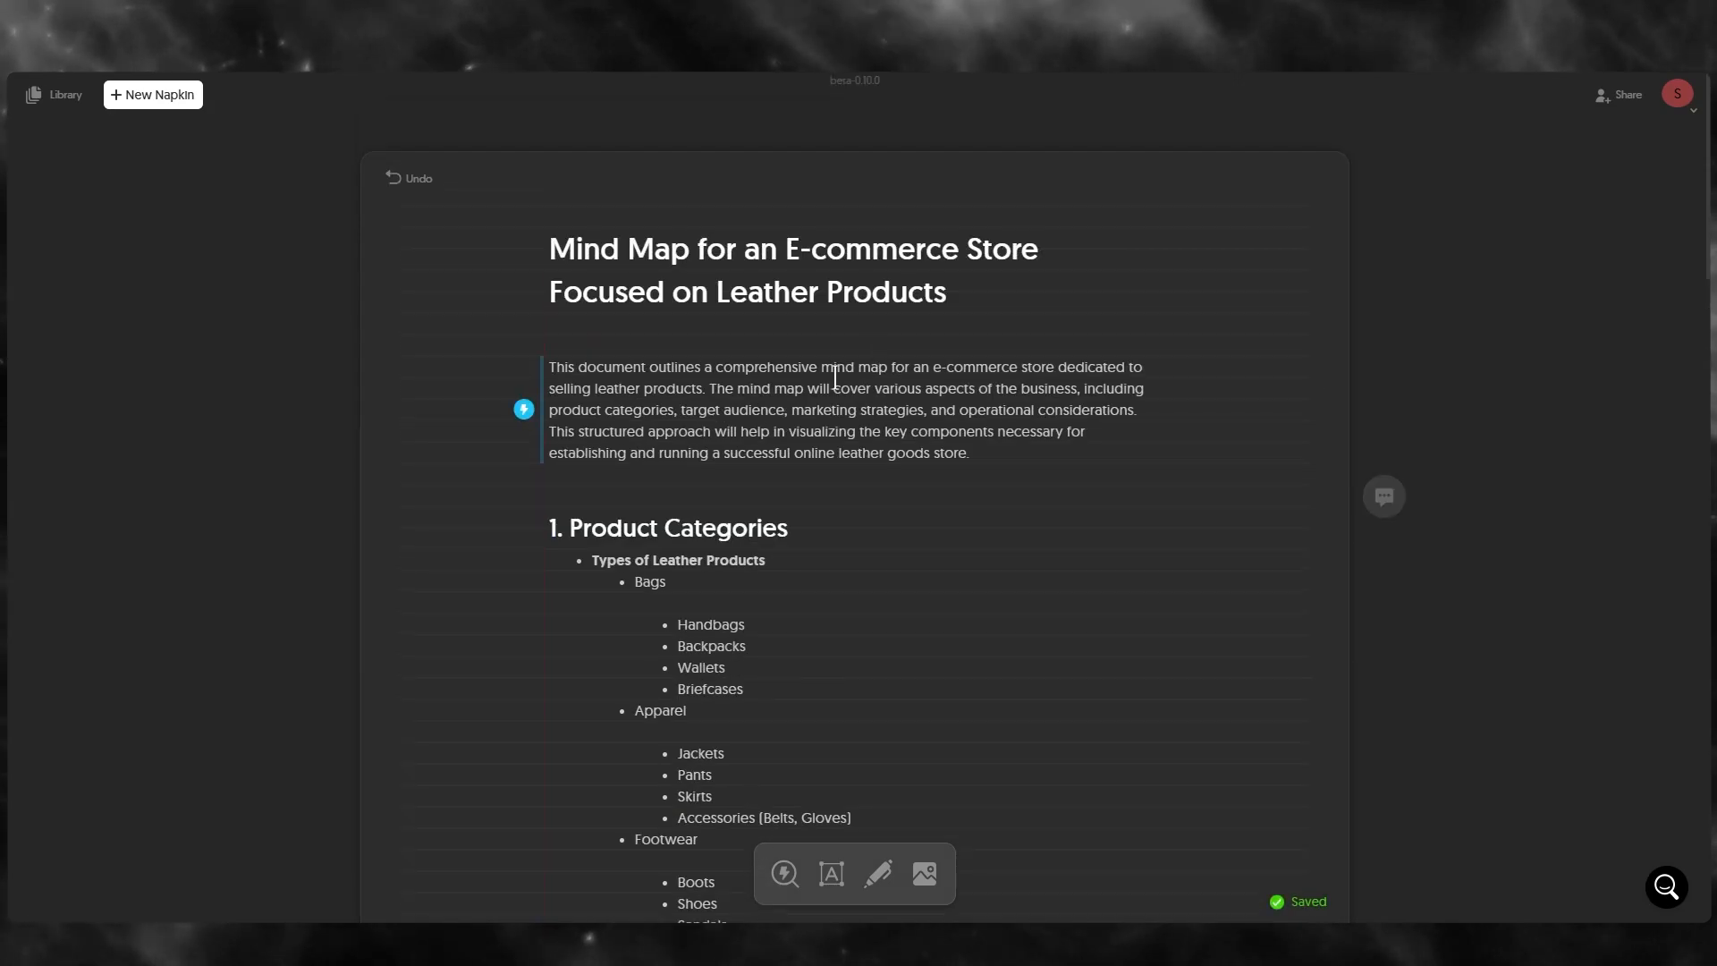
scroll(828, 345, "down", 5)
scroll(832, 371, "down", 5)
scroll(462, 42, "up", 10)
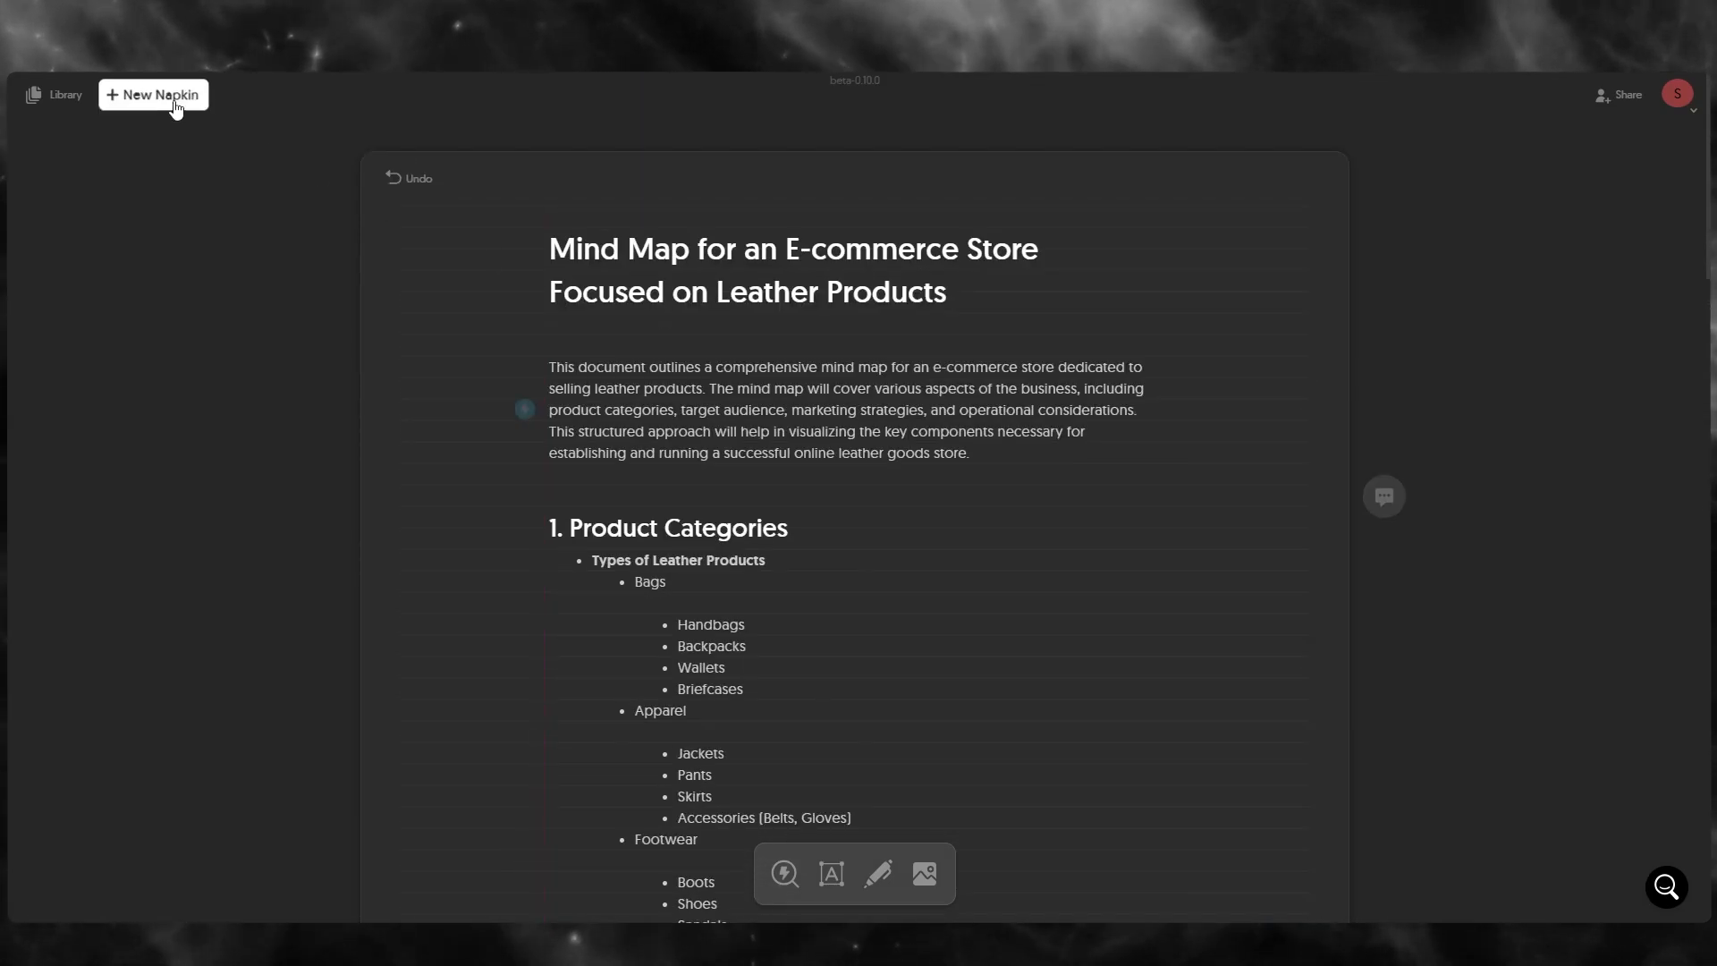
Create a blank napkin and title it "Mind Map for e commerce".
left_click(156, 95)
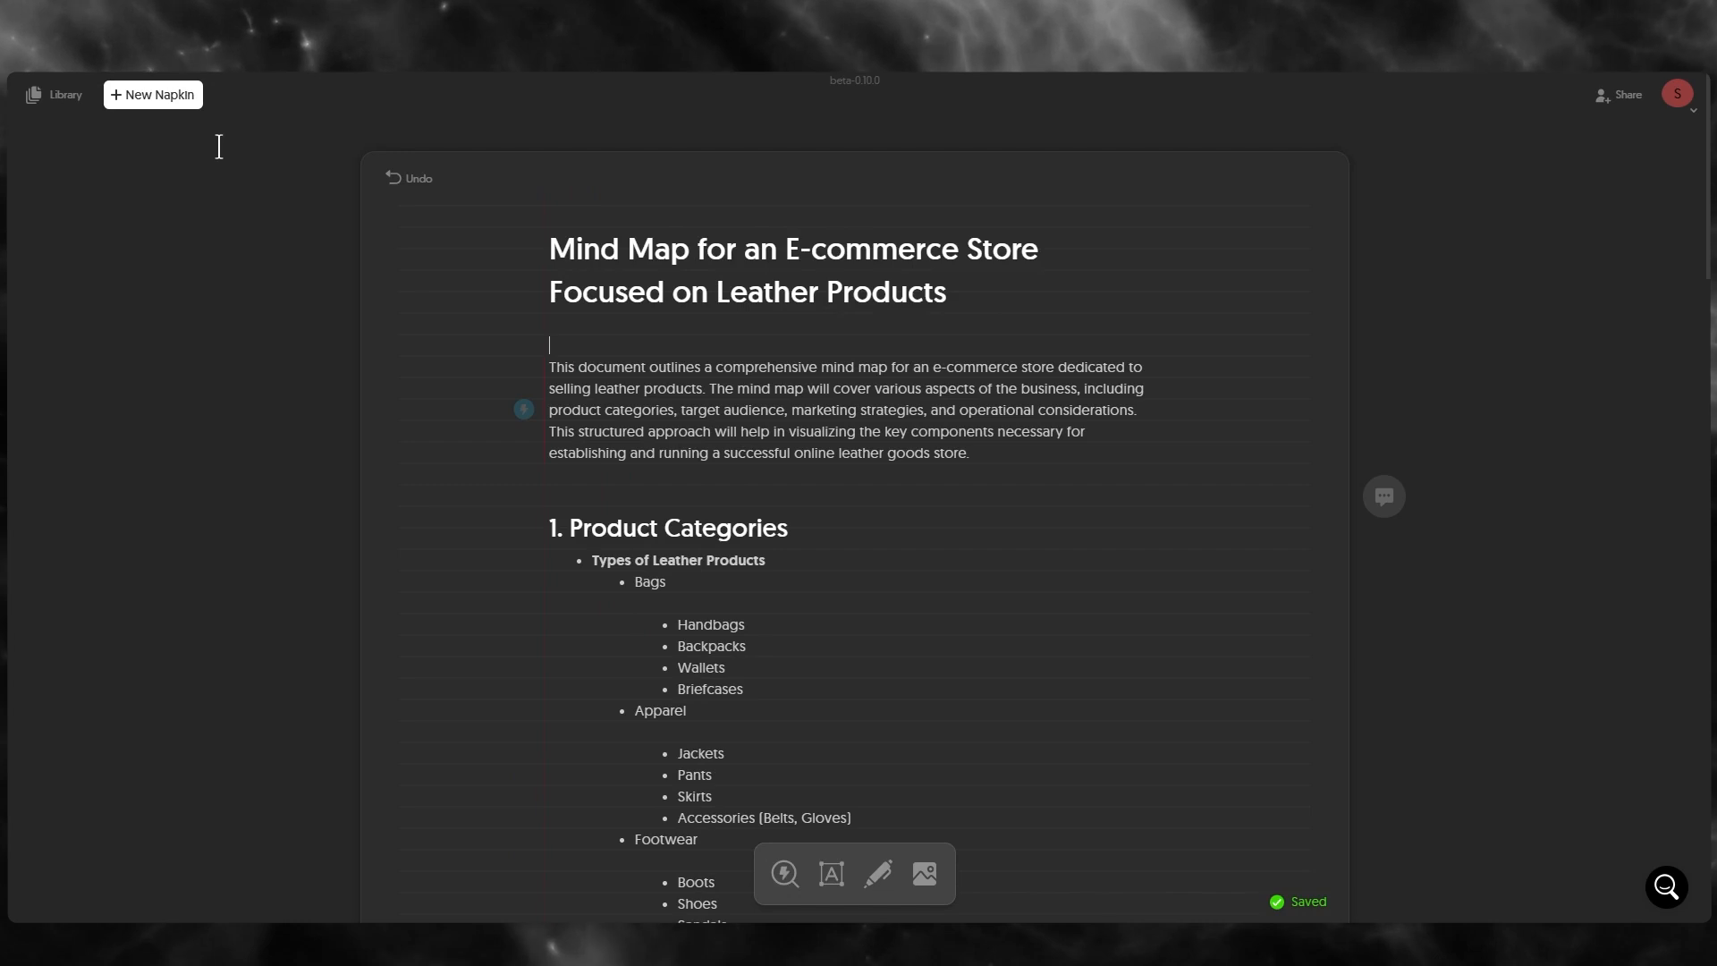
left_click(54, 94)
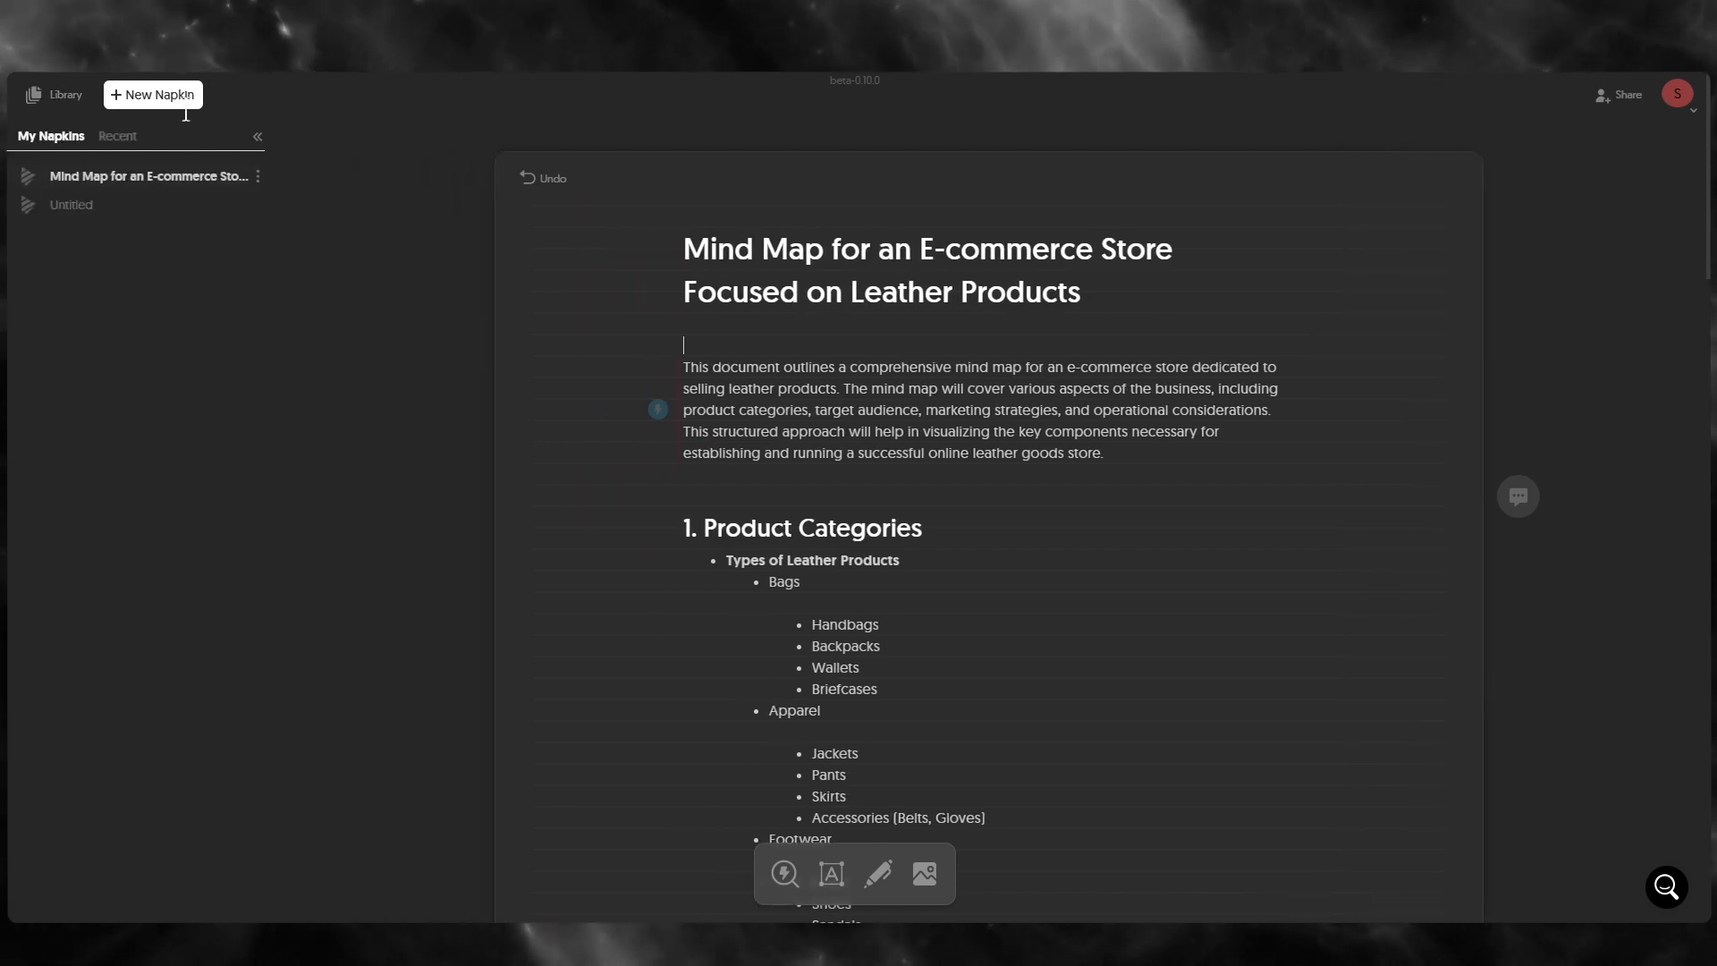
left_click(175, 104)
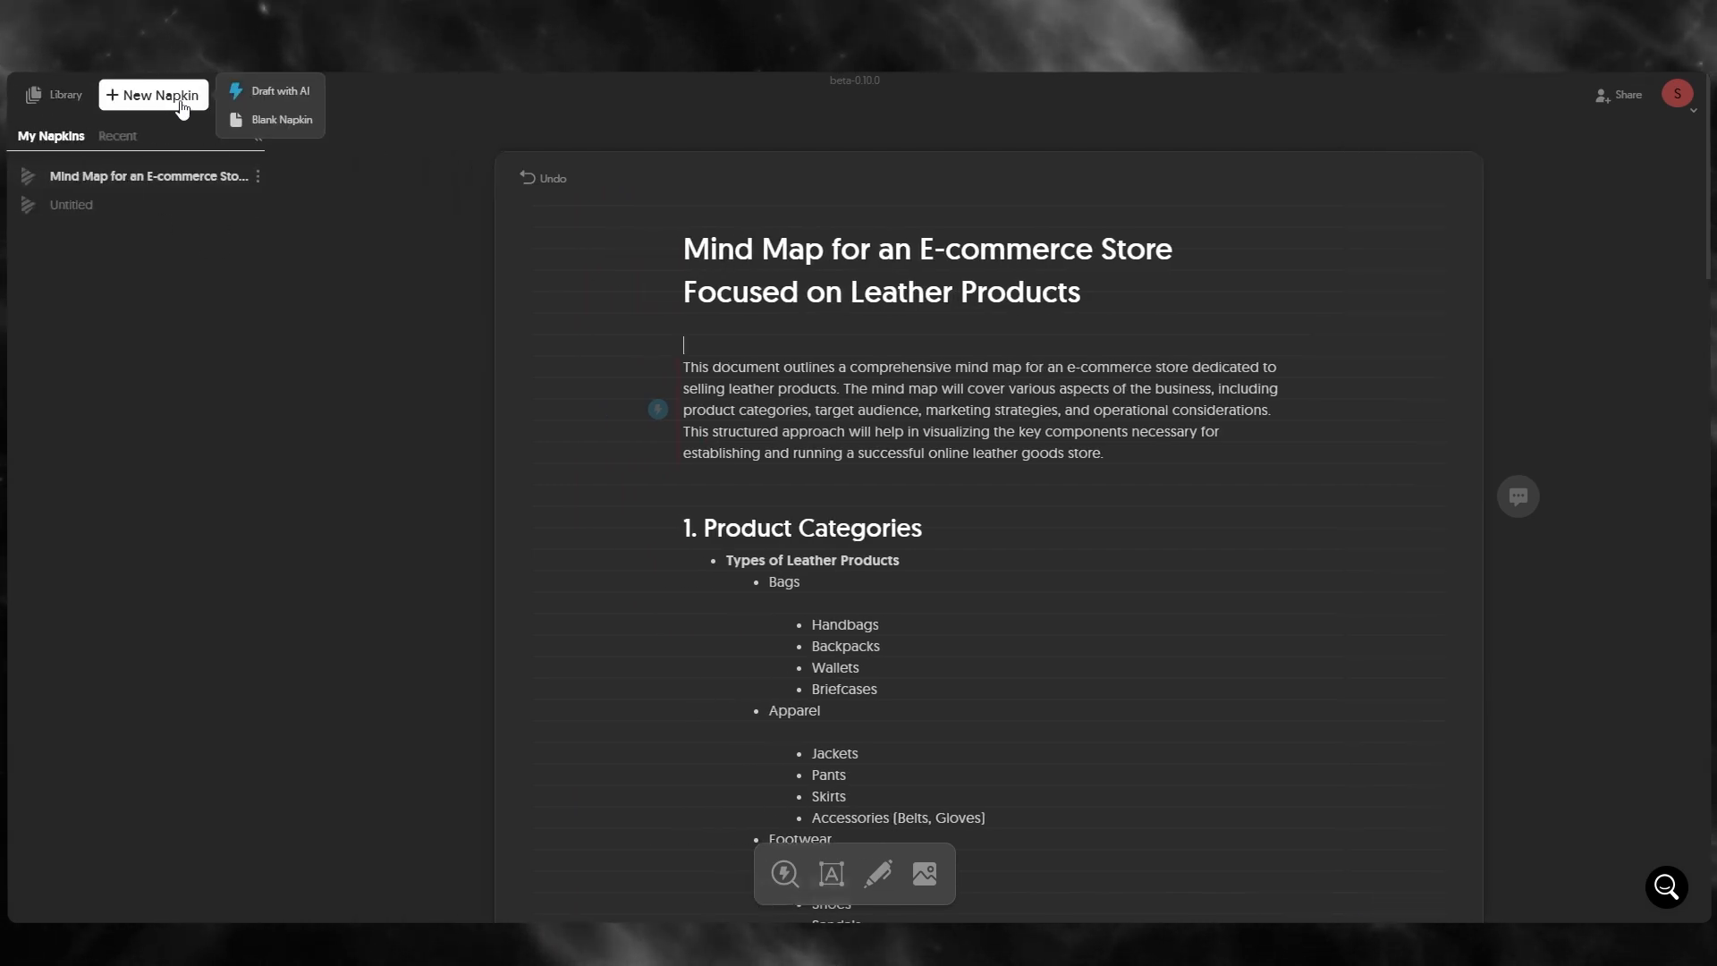
left_click(245, 119)
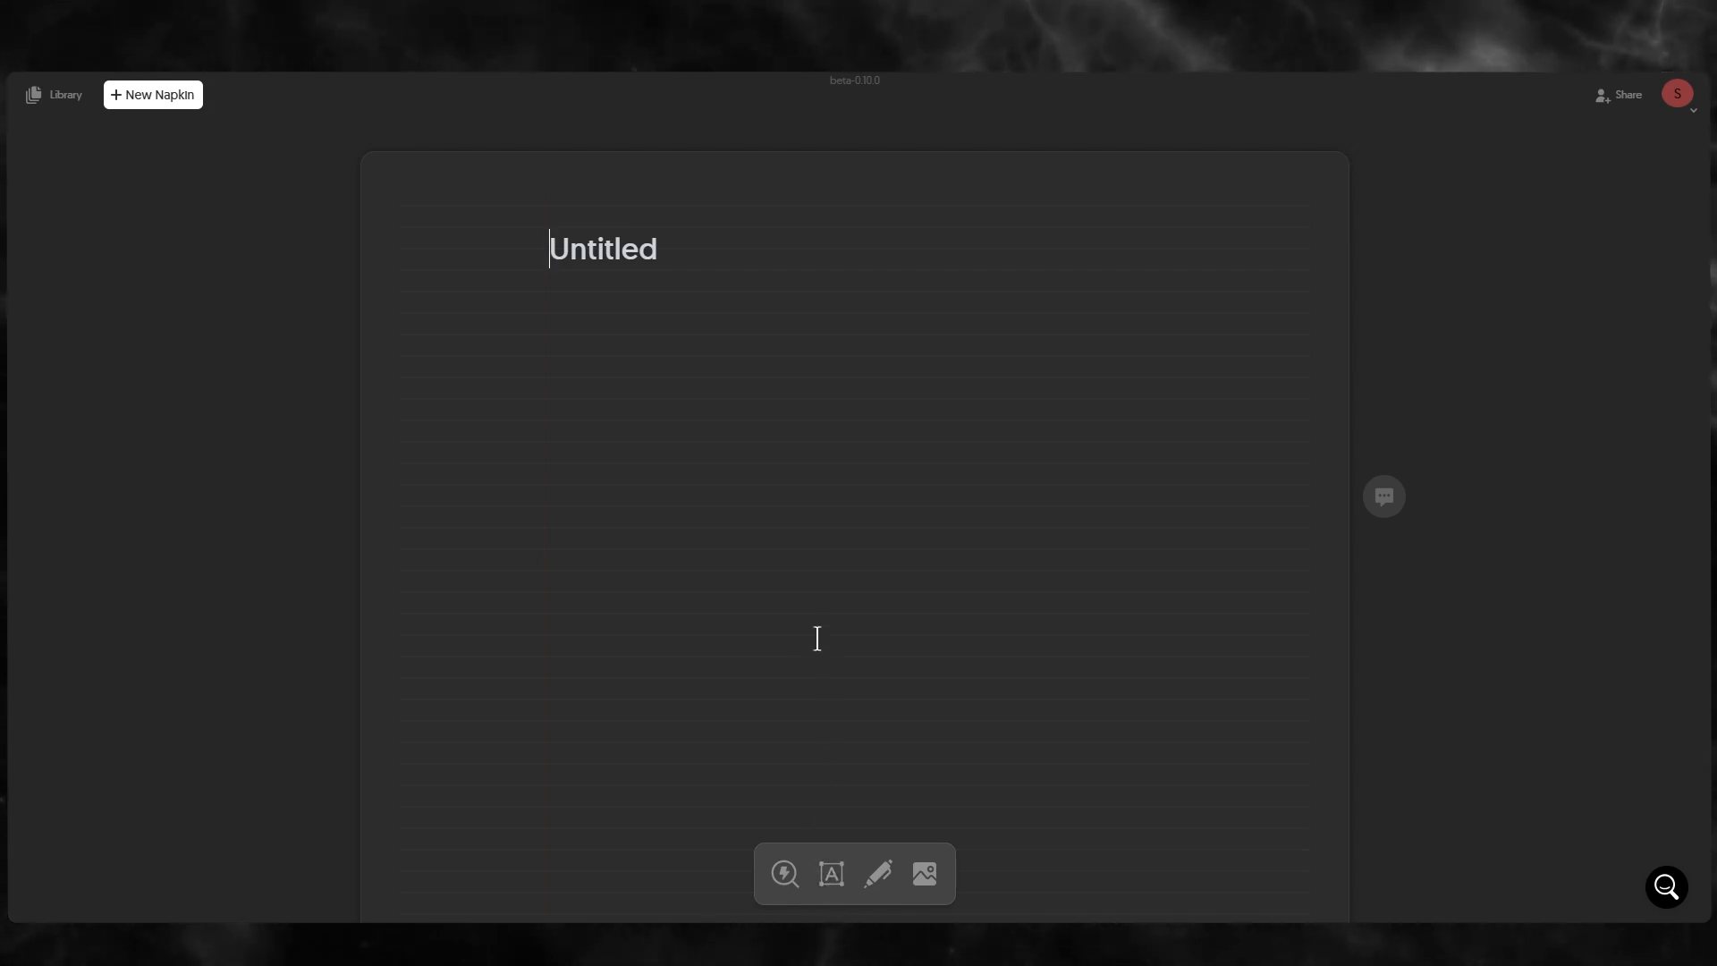
type("Mind Map")
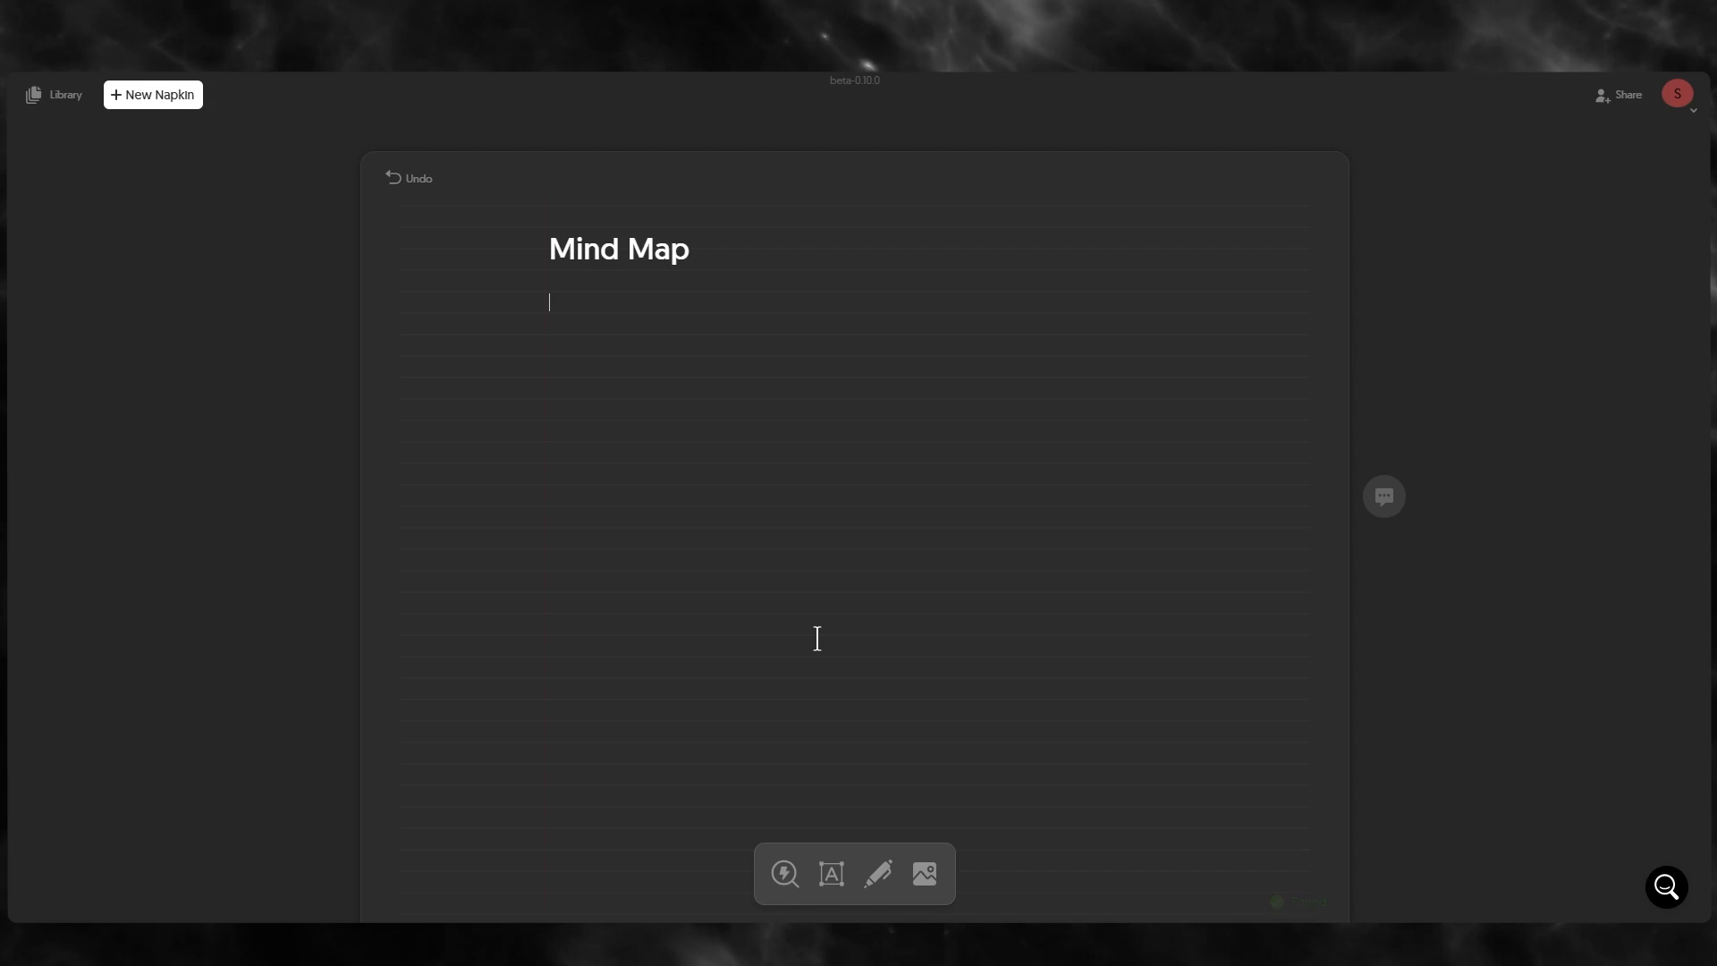
key("BackSpace")
type("for e commerce ")
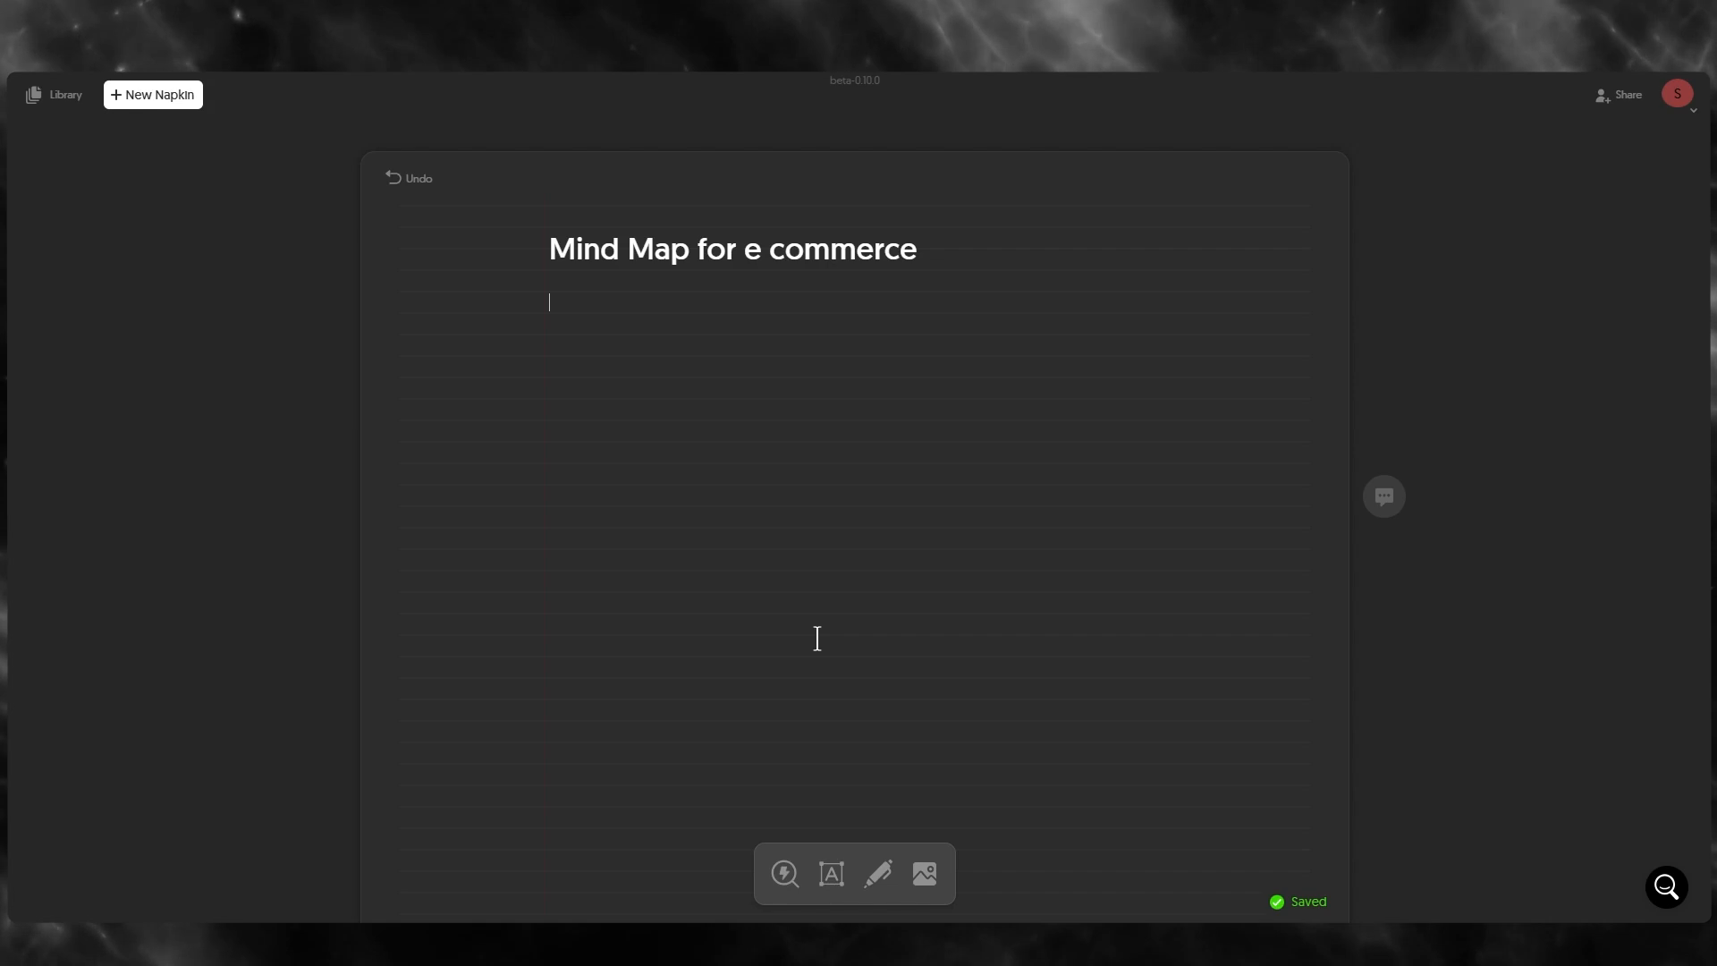
Below the title, enter the separate lines "Hosting Server", "products", "design", "website" and "POS".
type("Hosting S")
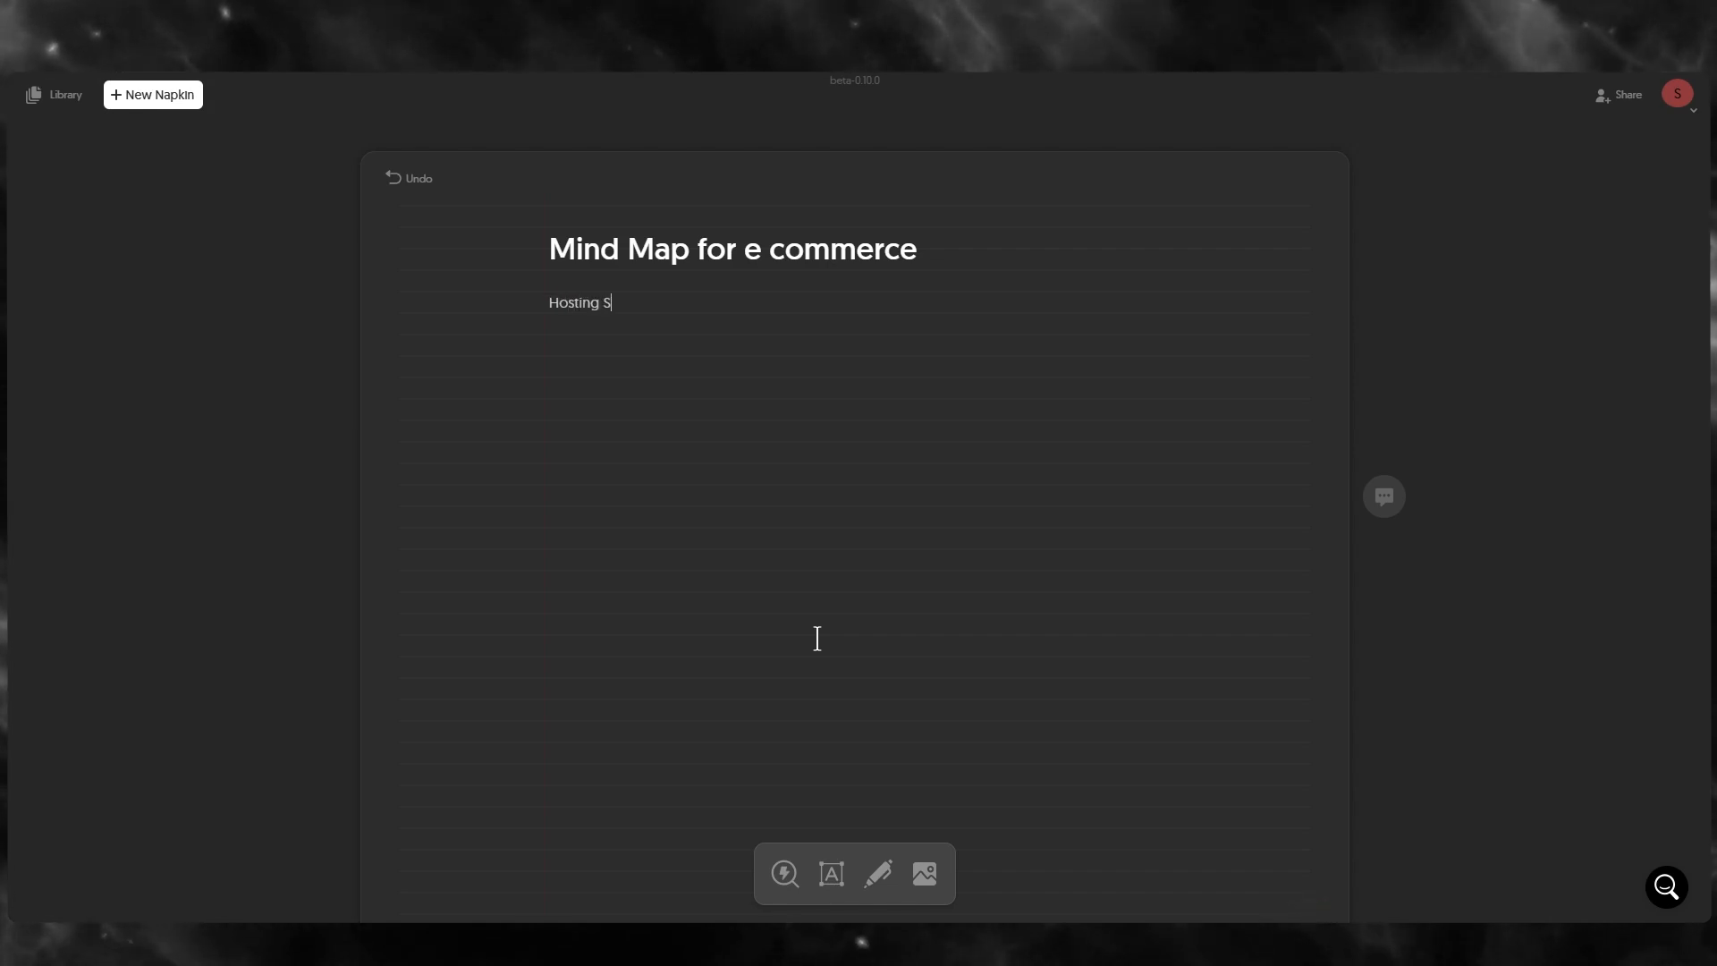
type("erver ")
type("p")
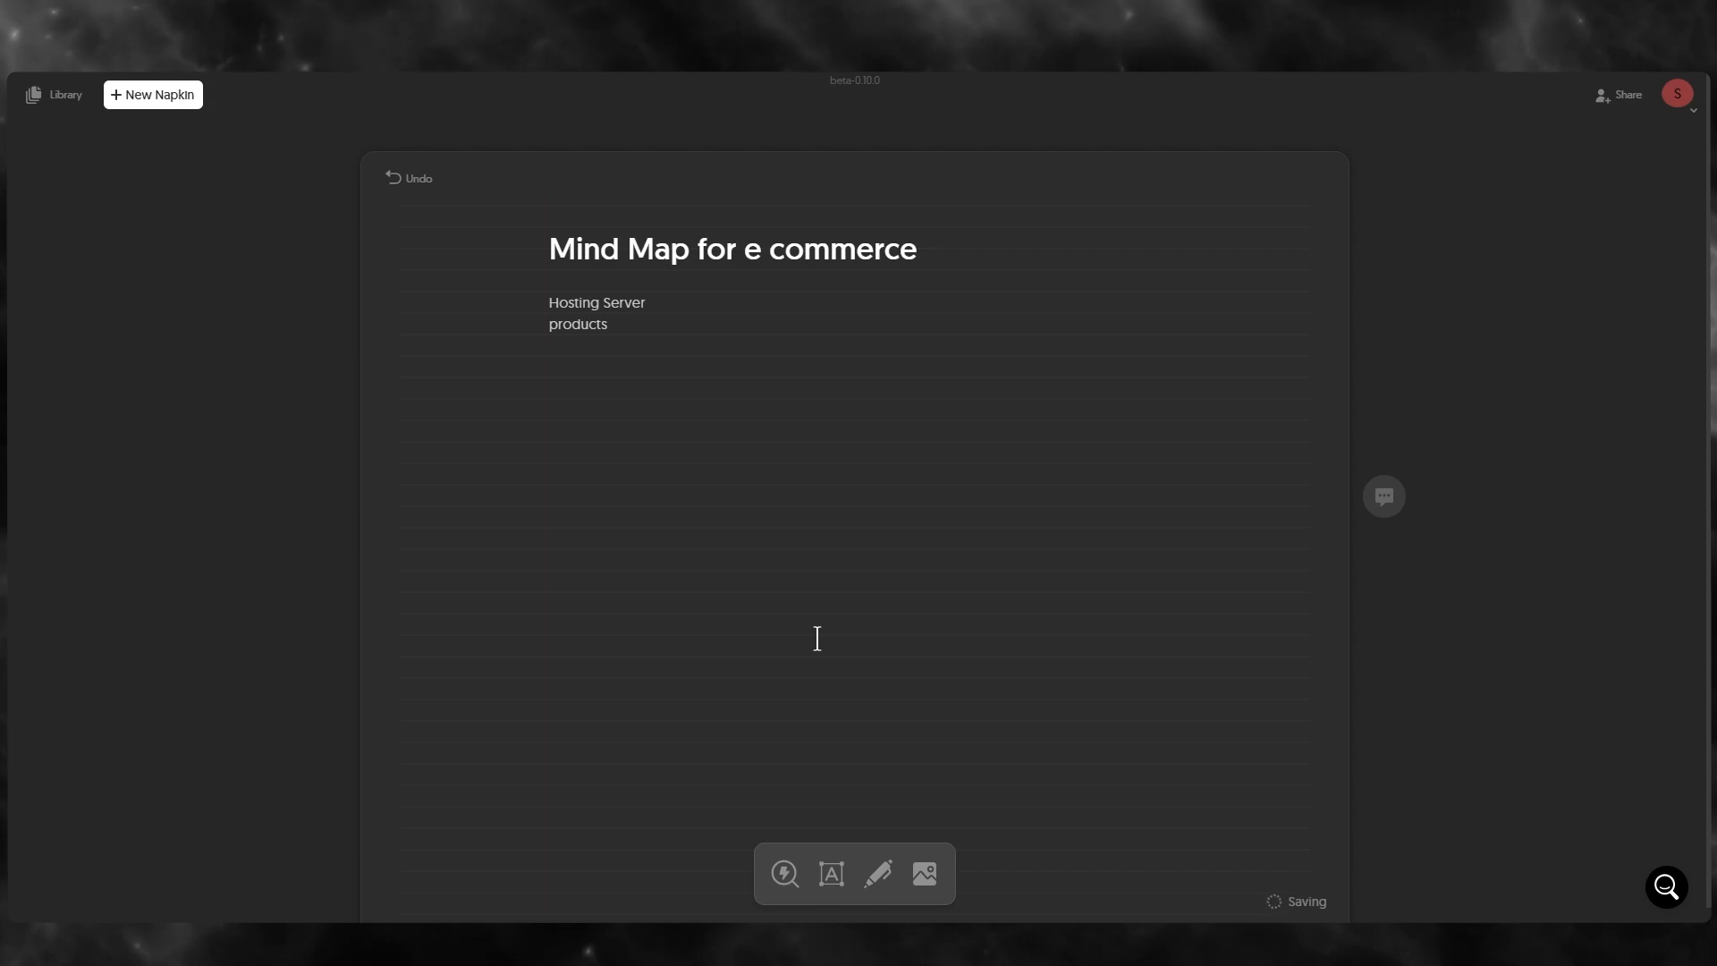
type("roducts")
key("Return")
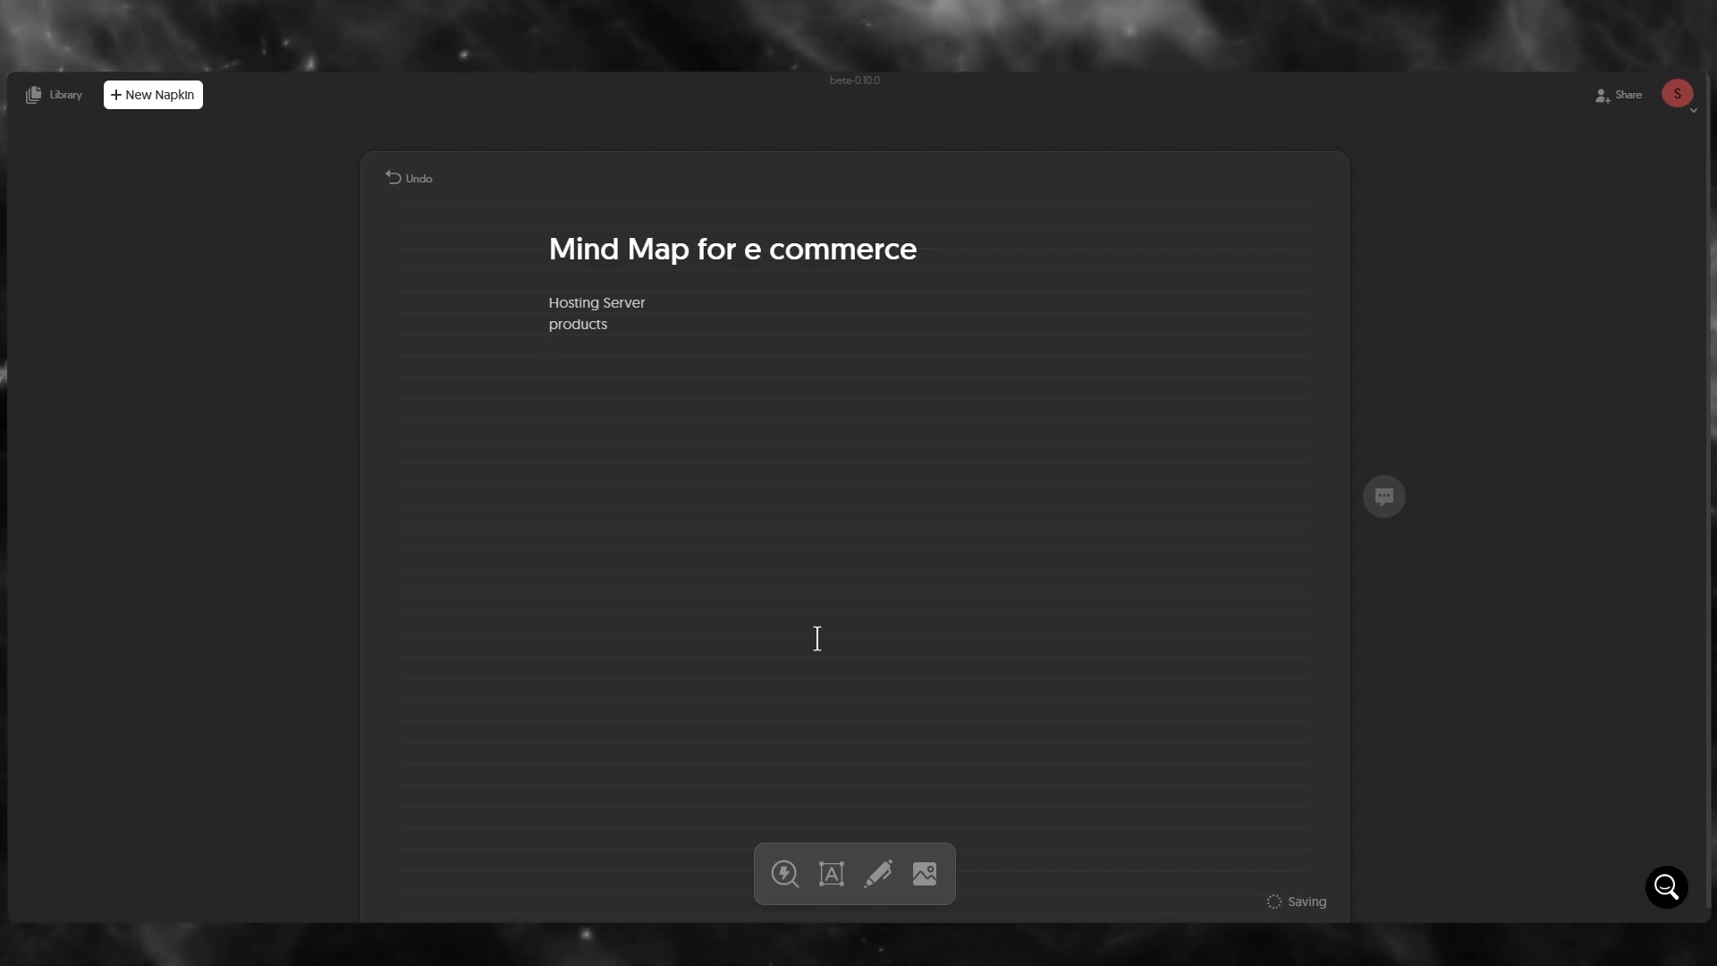
type("design web")
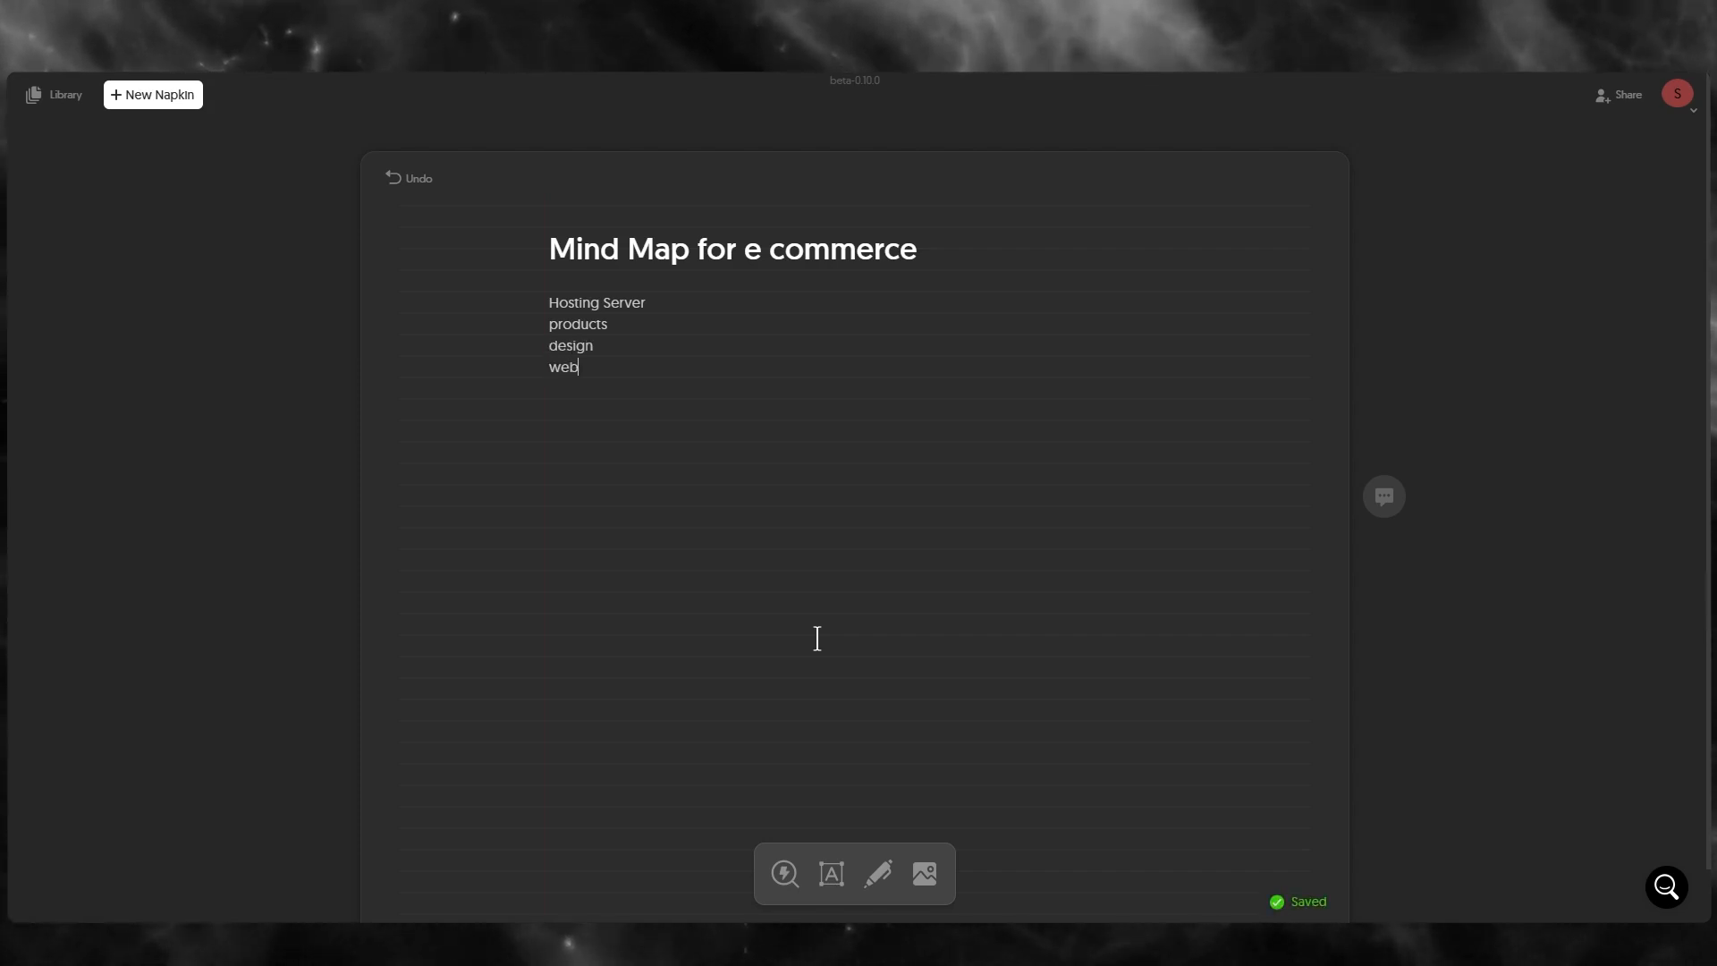
type("site")
key("Return")
type("PO")
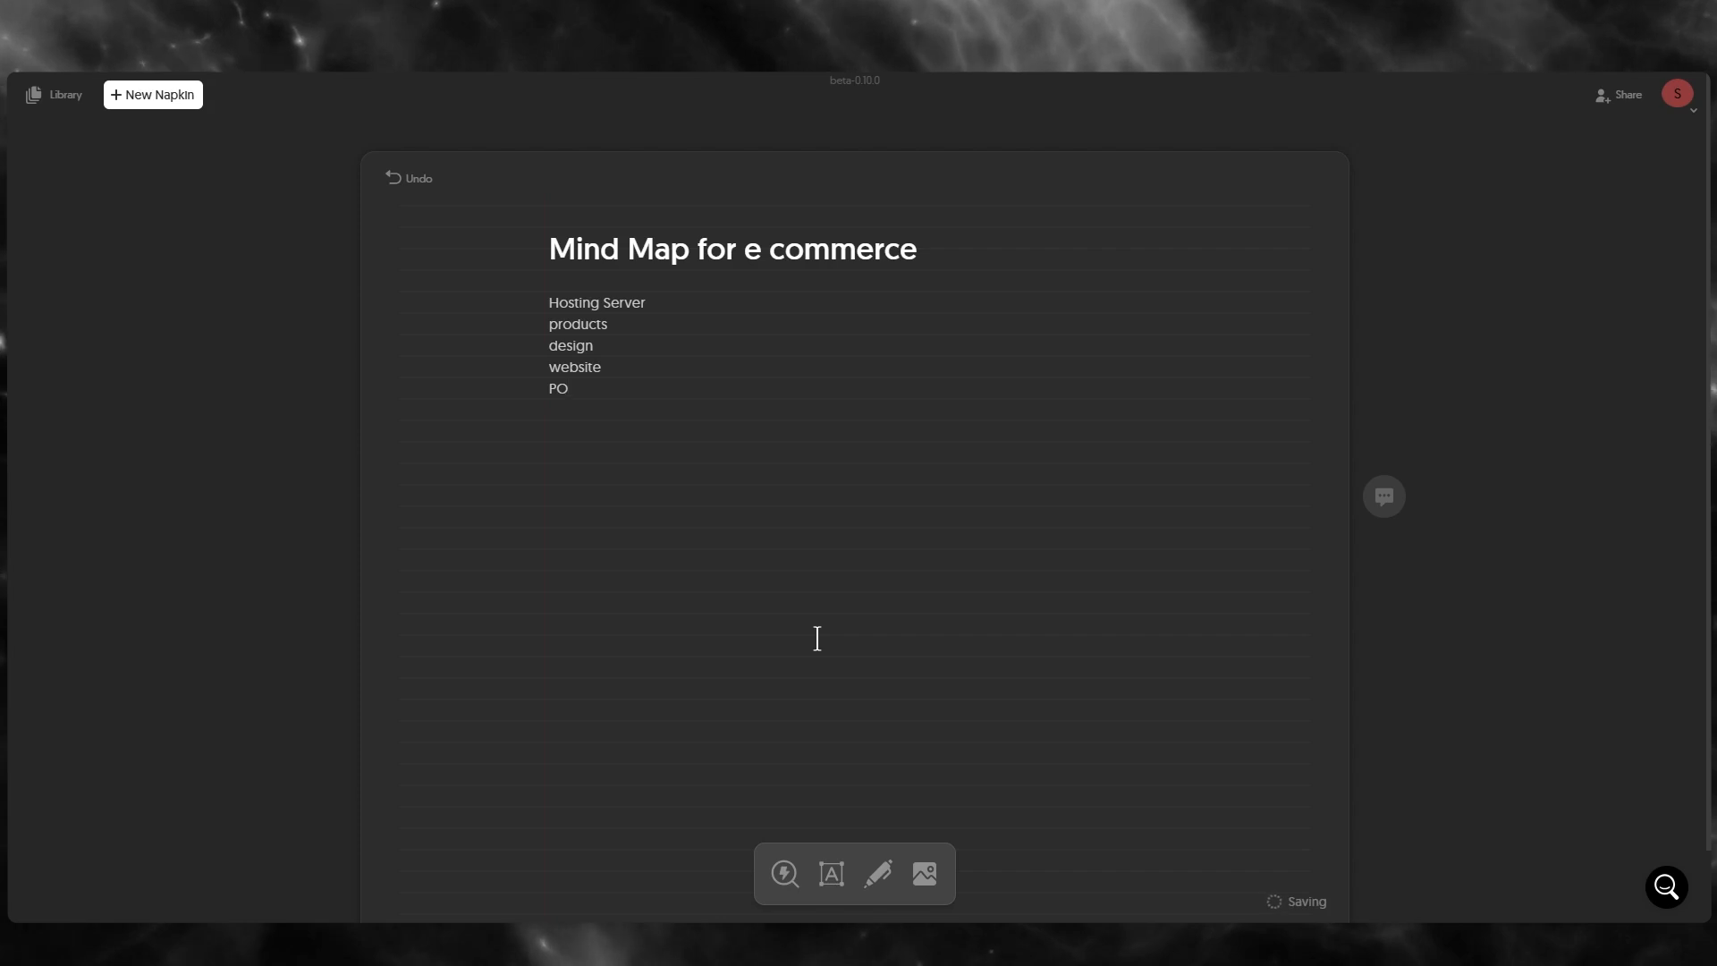
type("S")
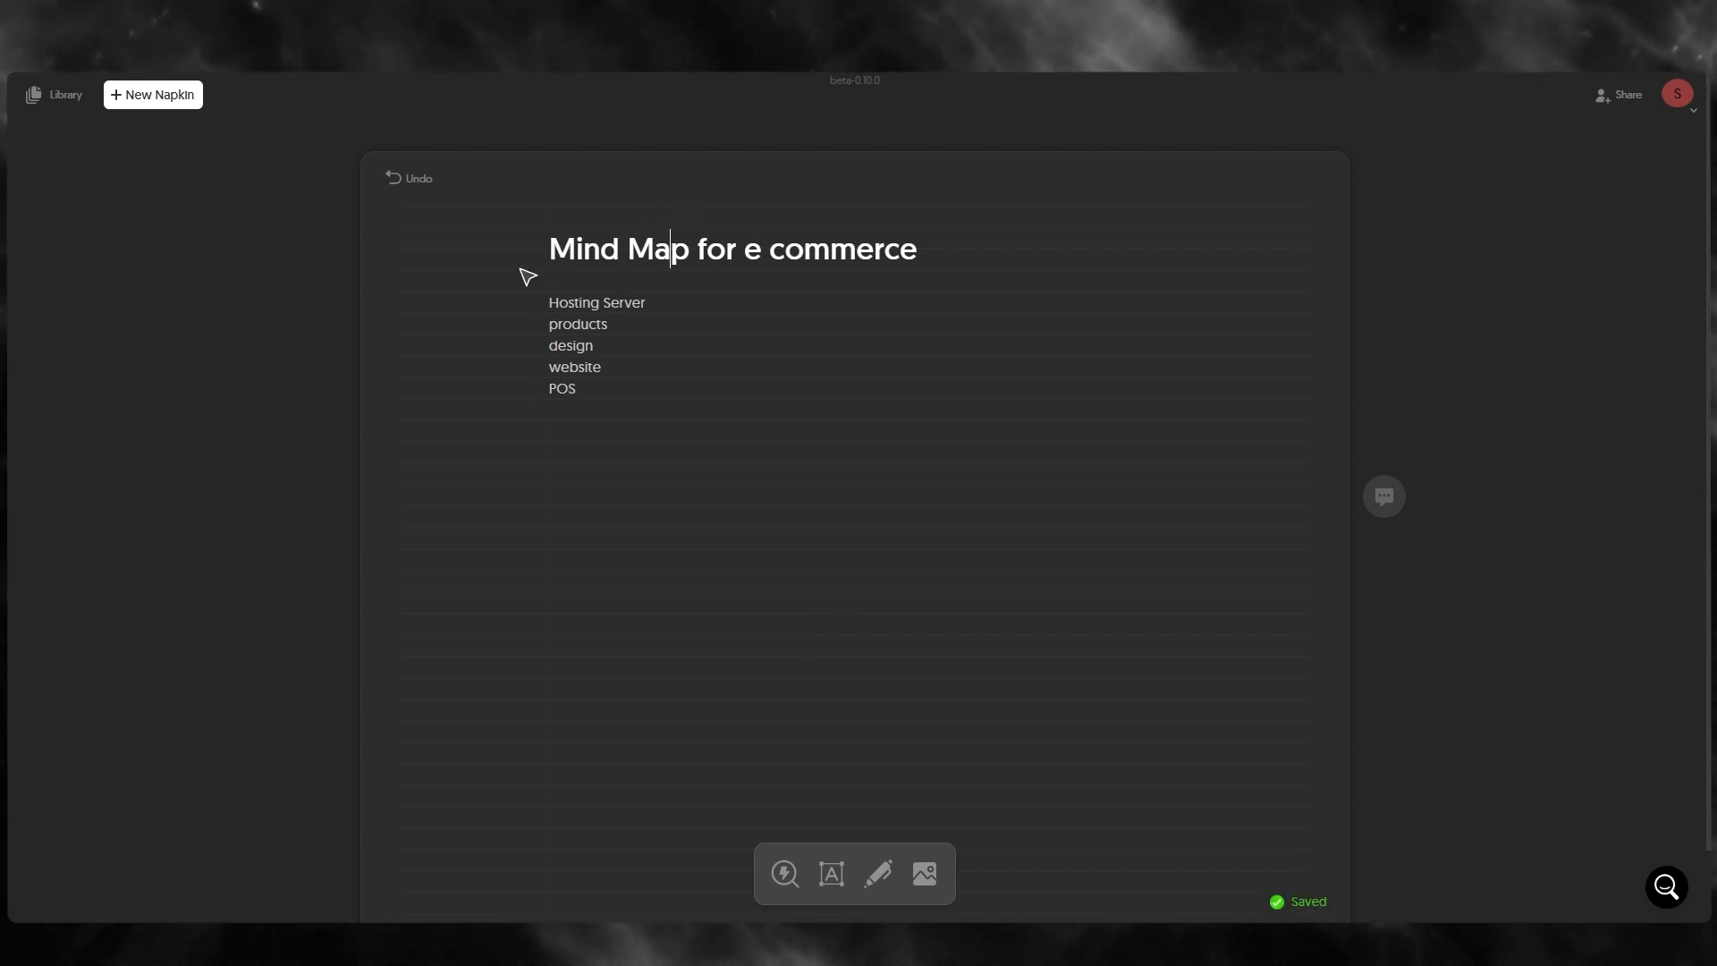
left_click_drag(498, 230, 748, 437)
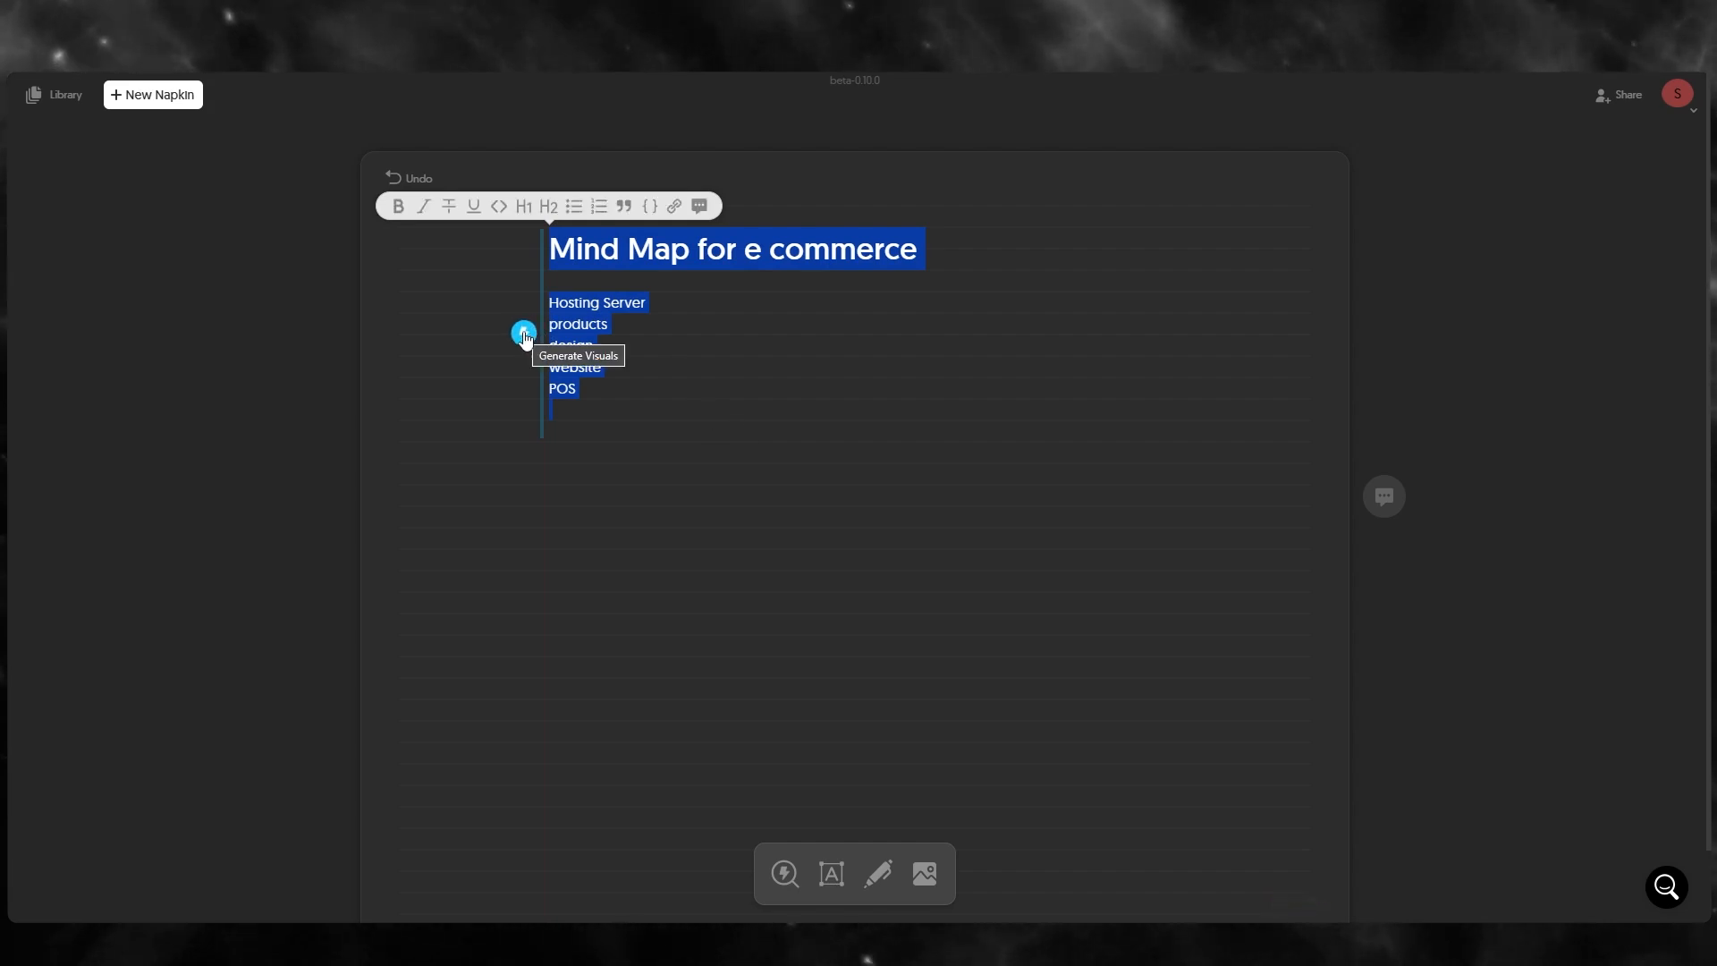
left_click(524, 334)
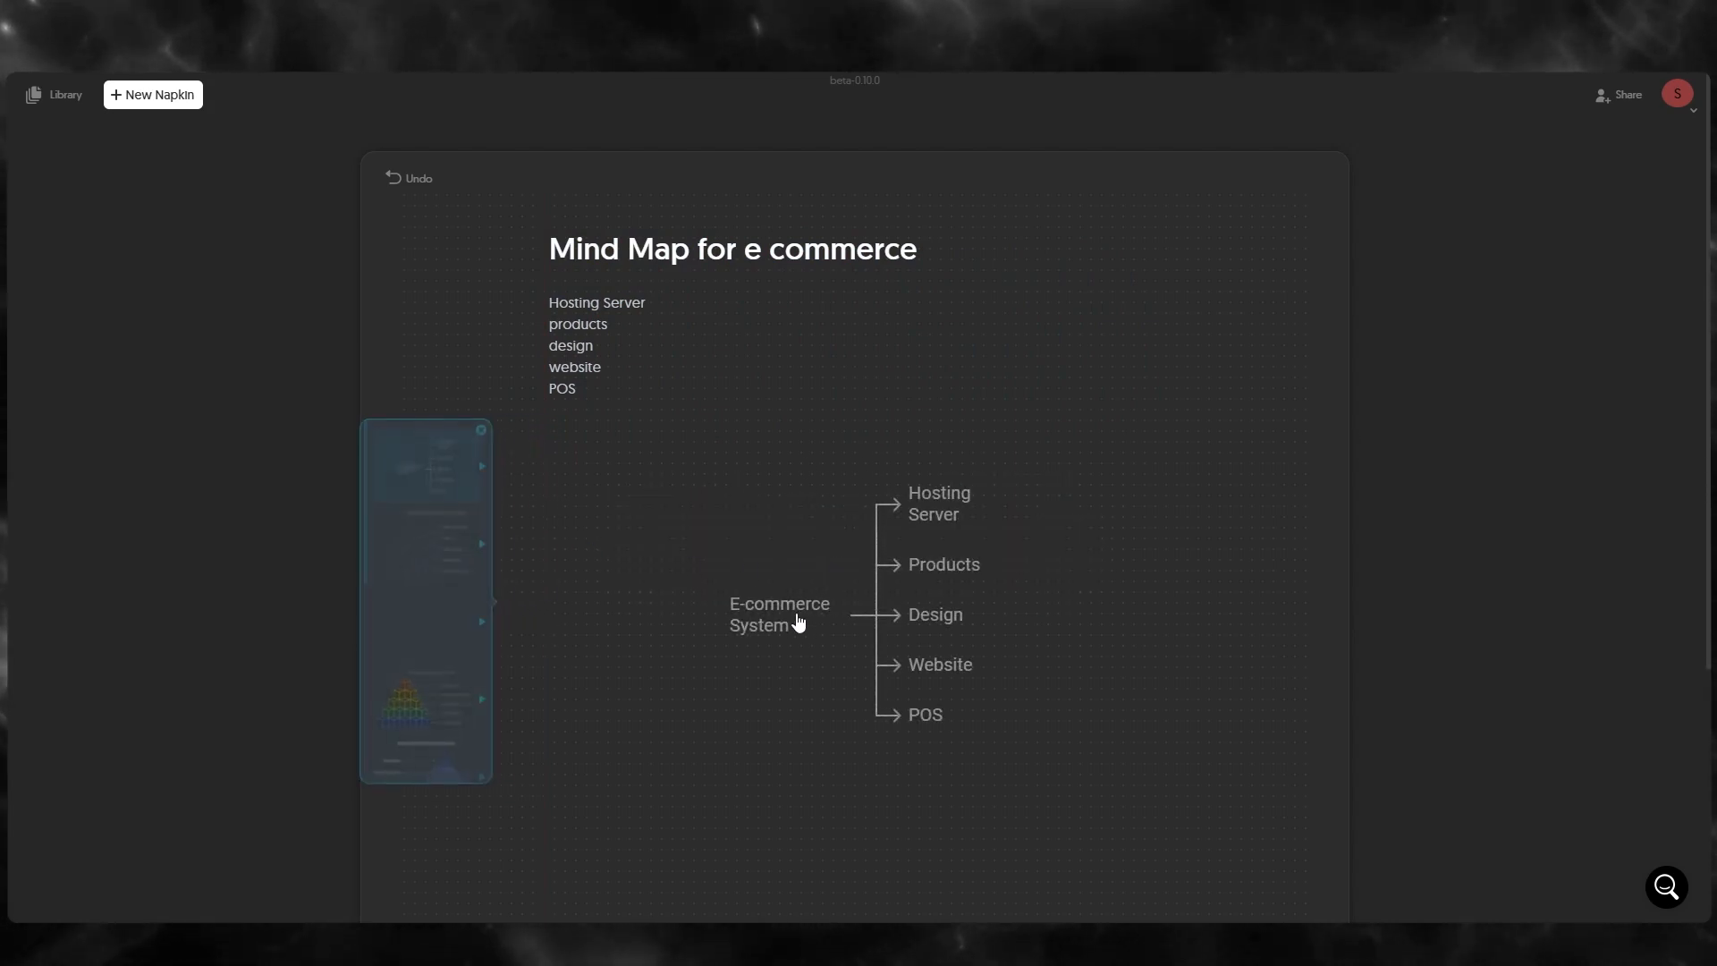
left_click(454, 544)
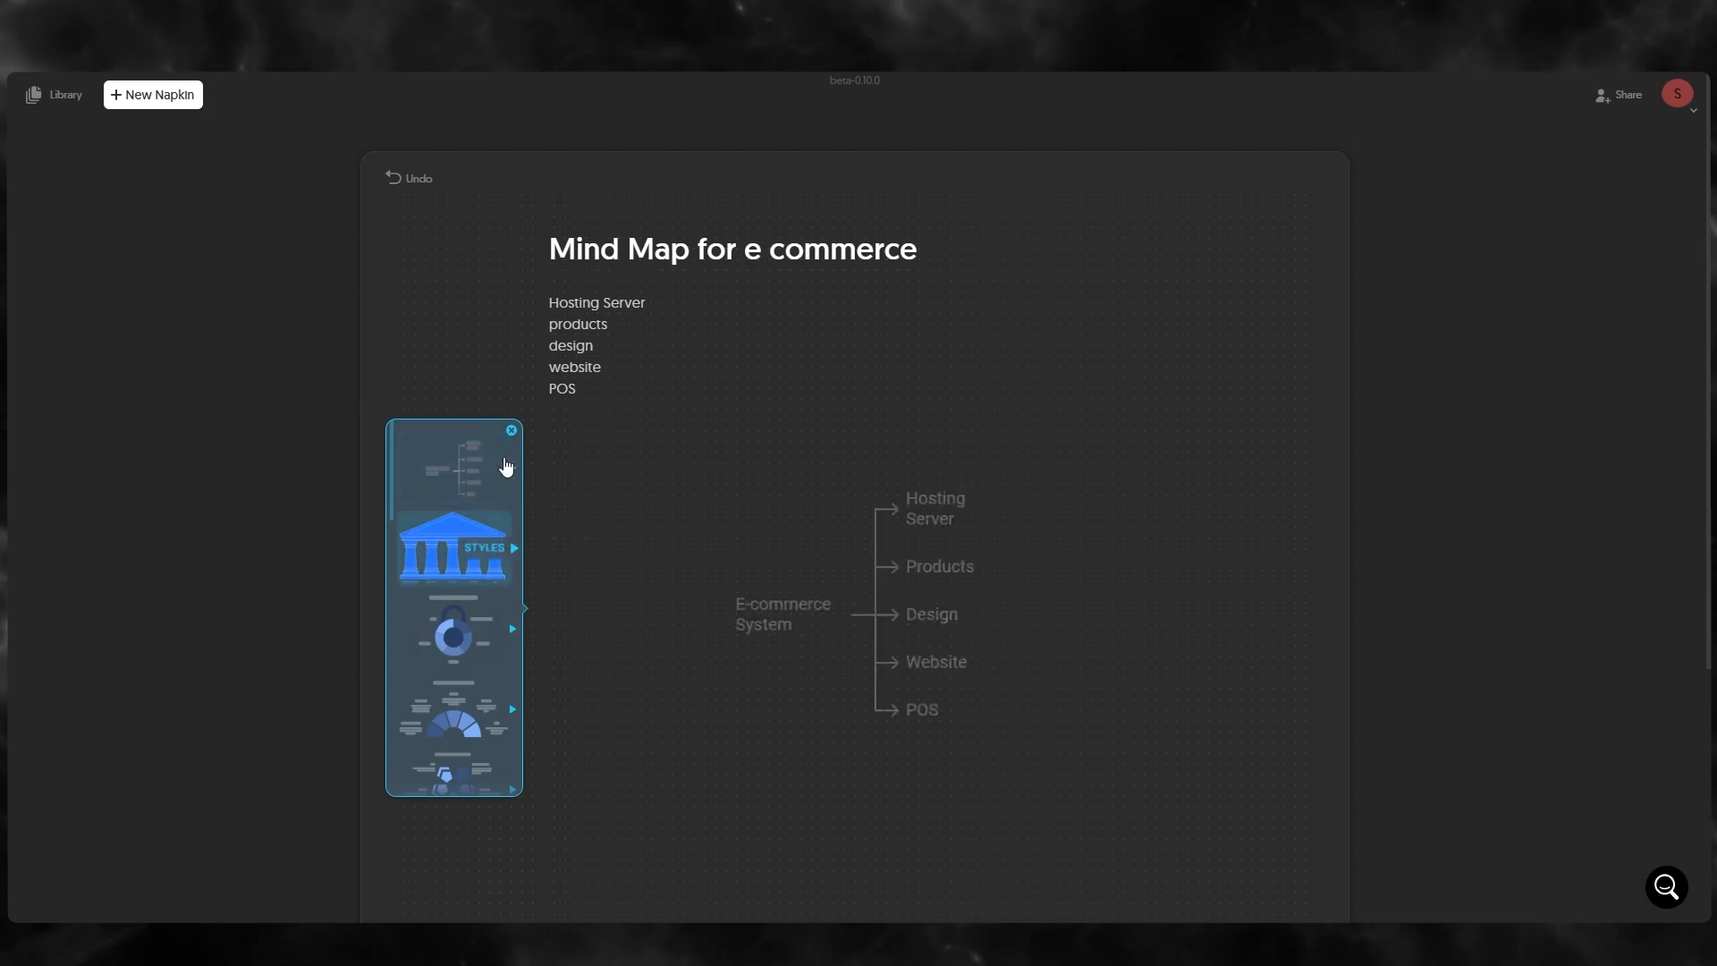
scroll(751, 457, "down", 3)
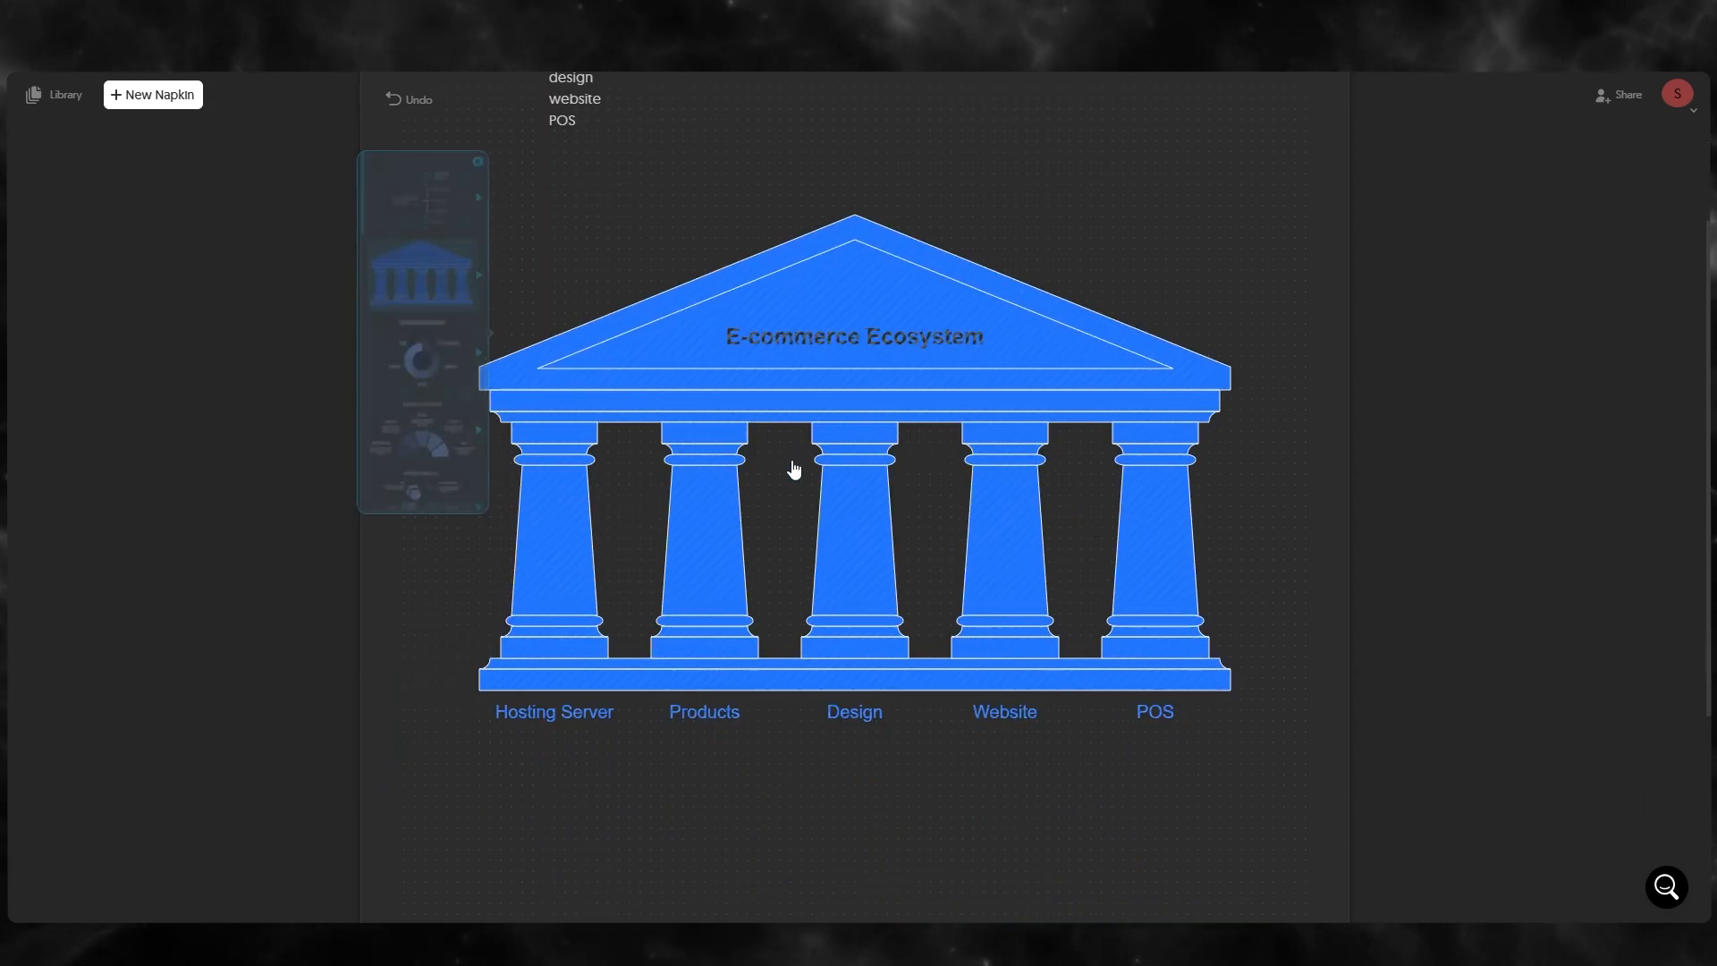
left_click(440, 200)
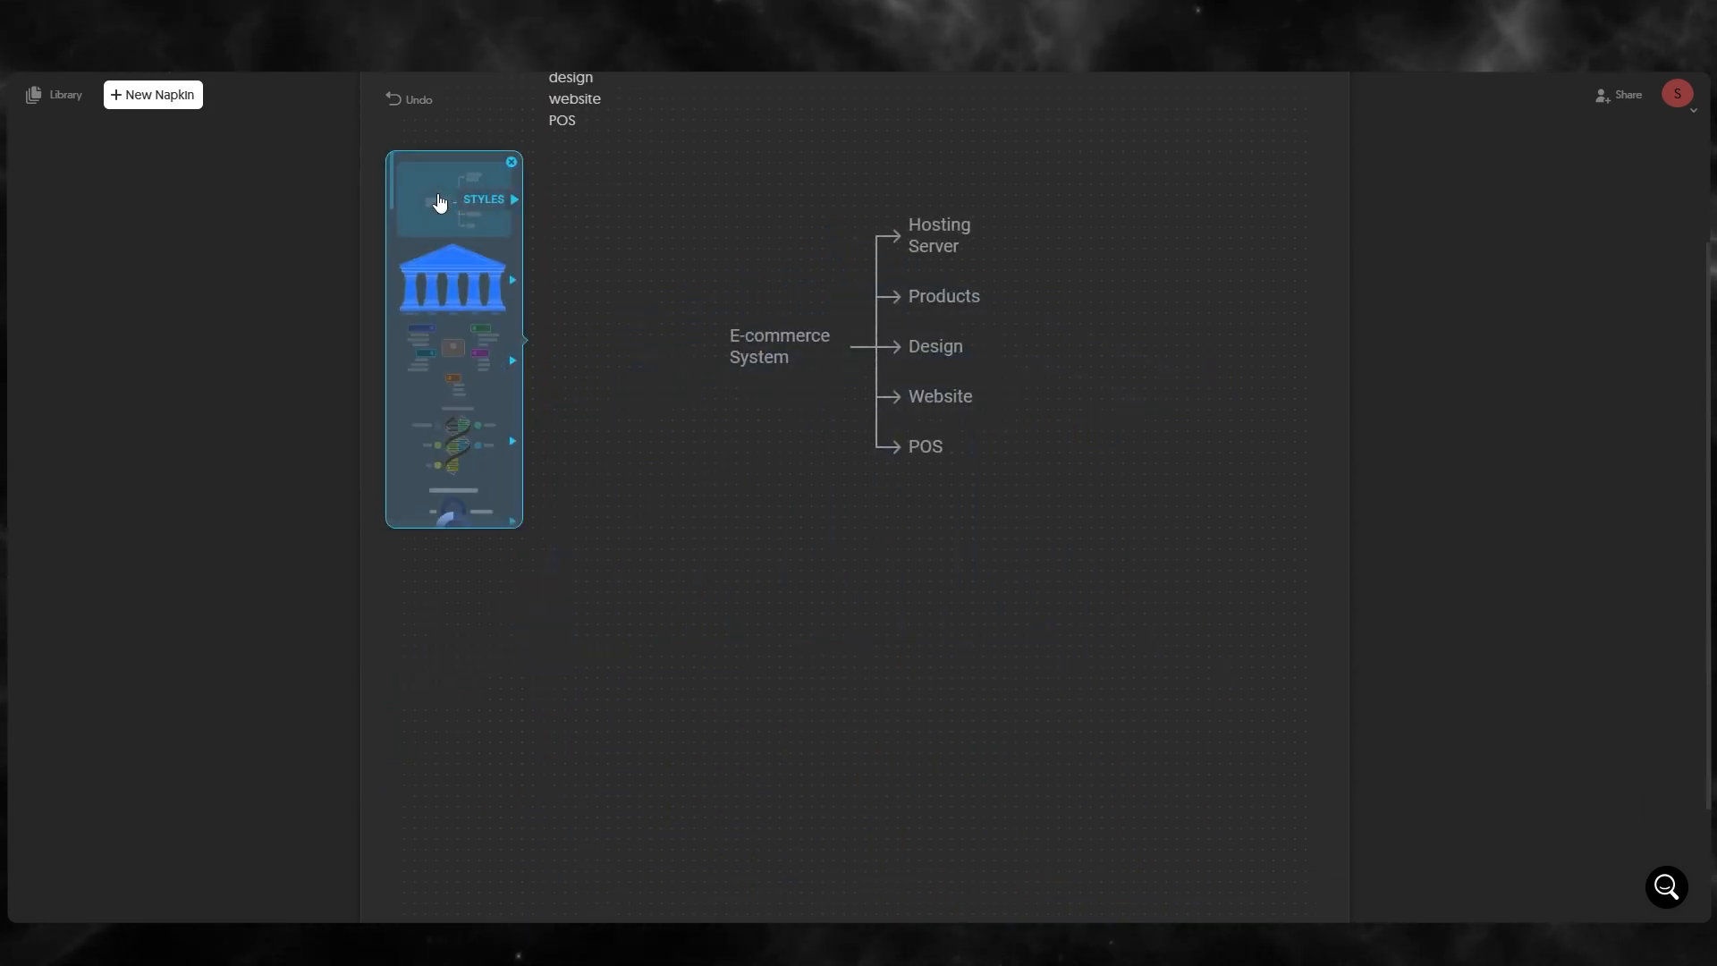
left_click(507, 201)
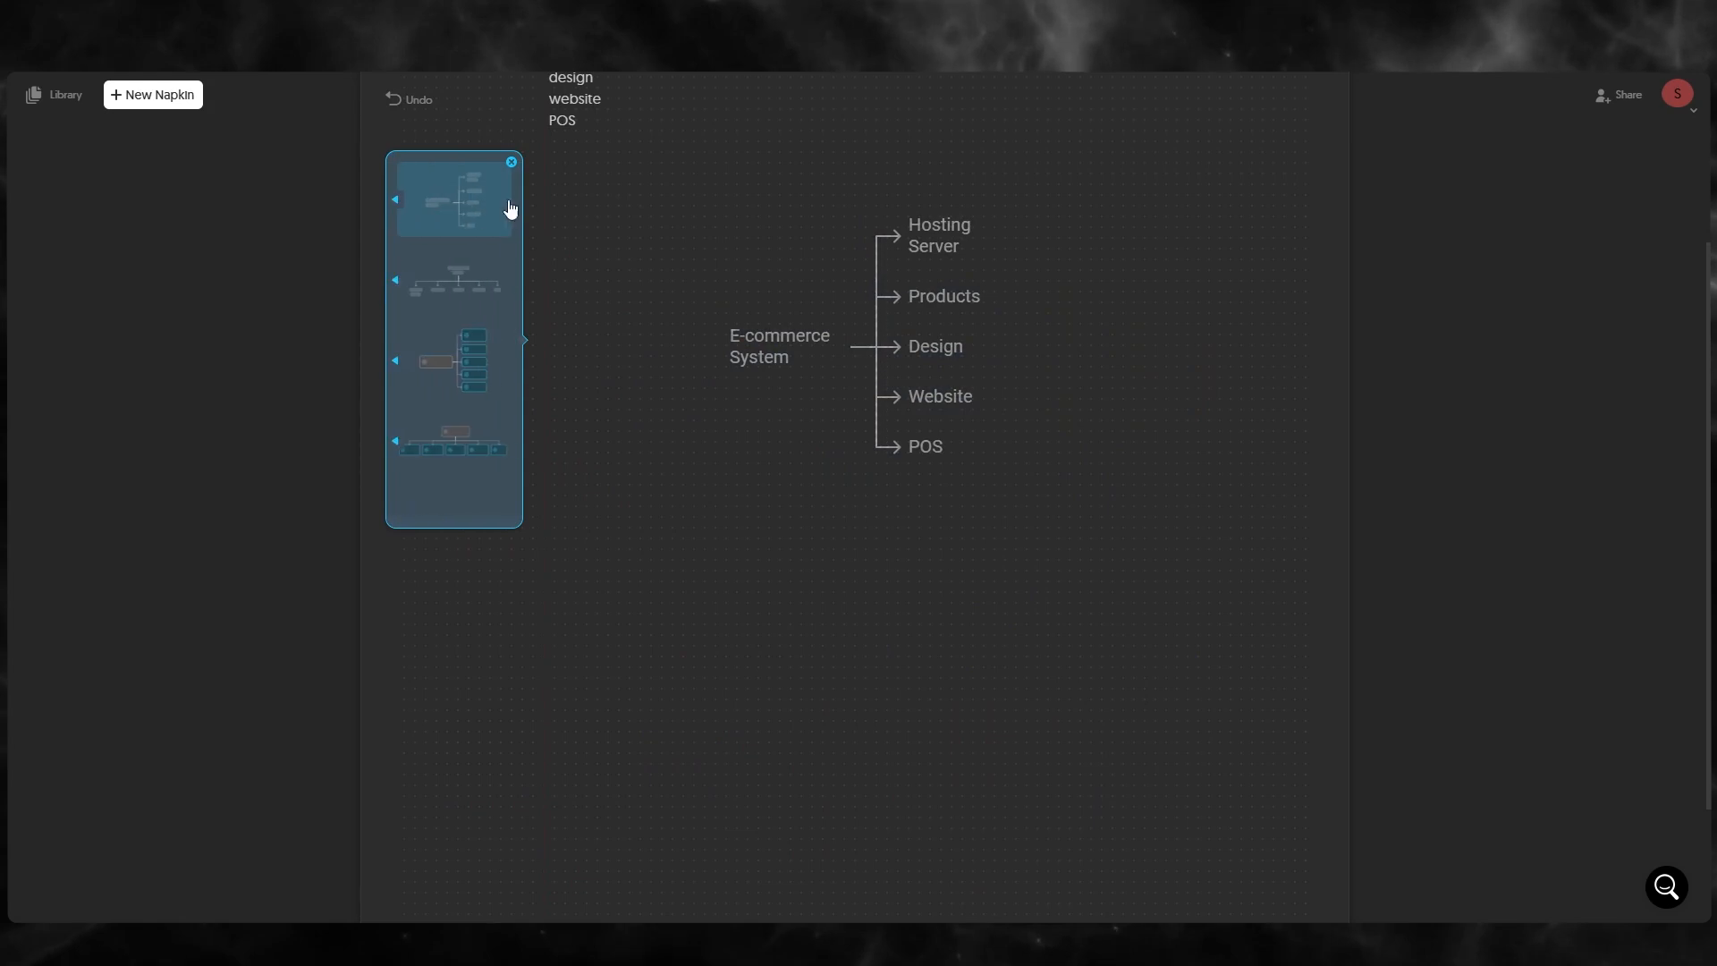
left_click(494, 271)
left_click(476, 361)
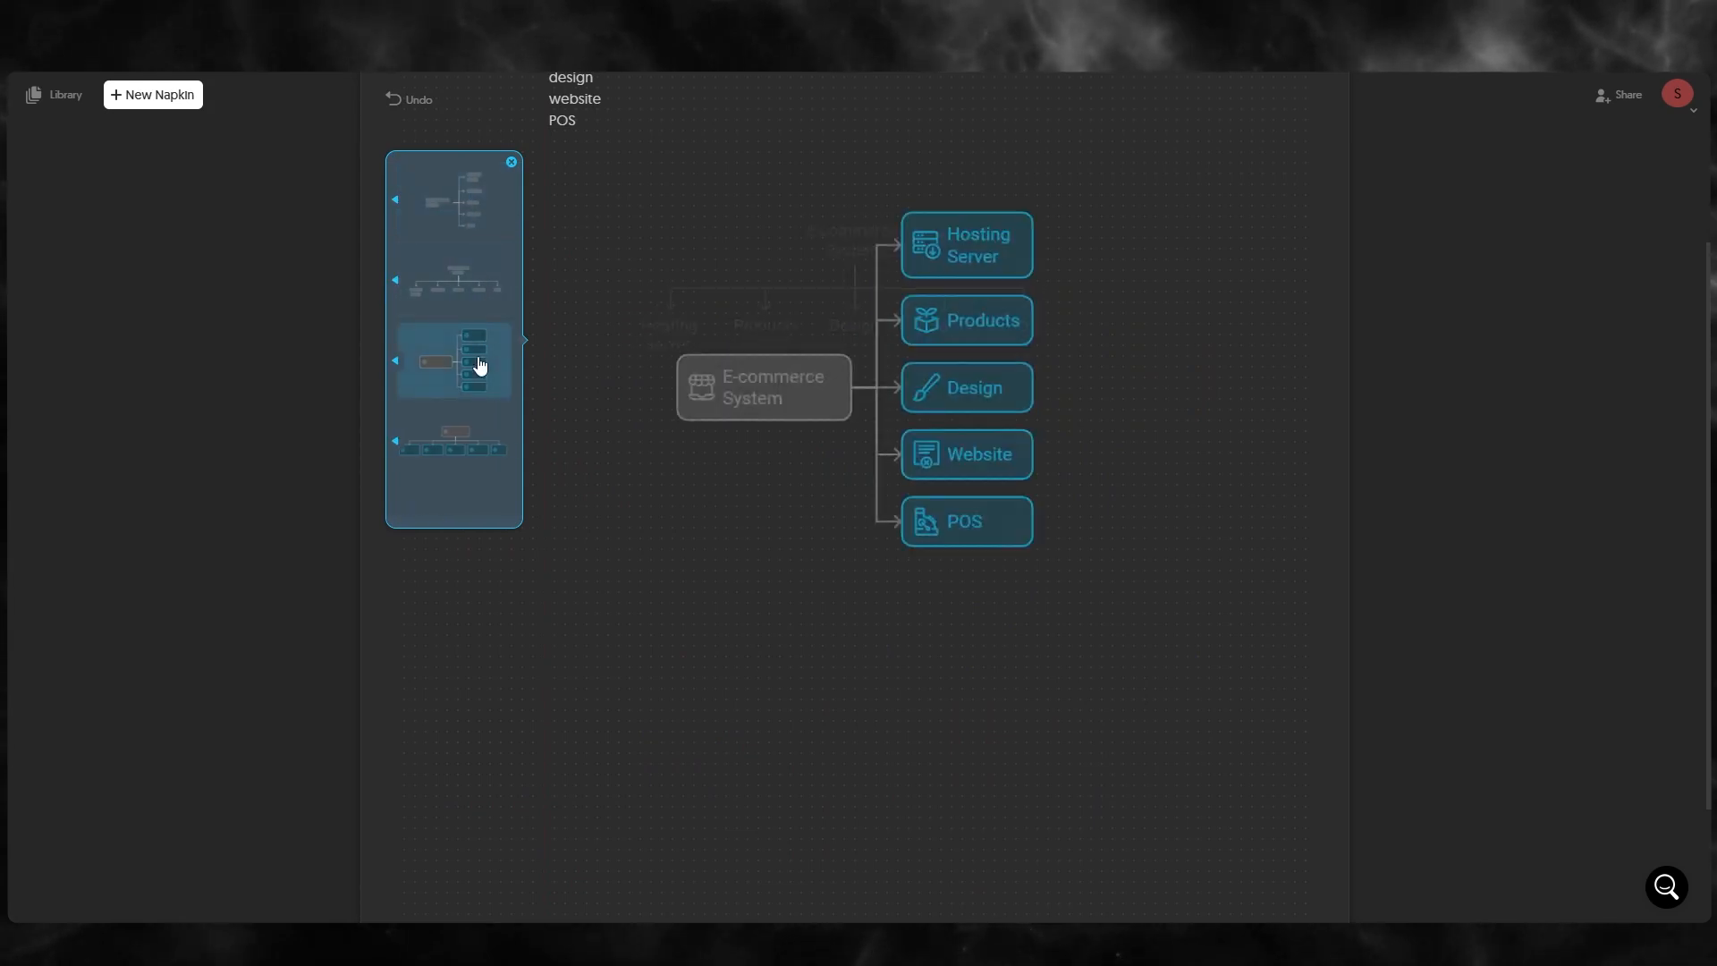
left_click(475, 458)
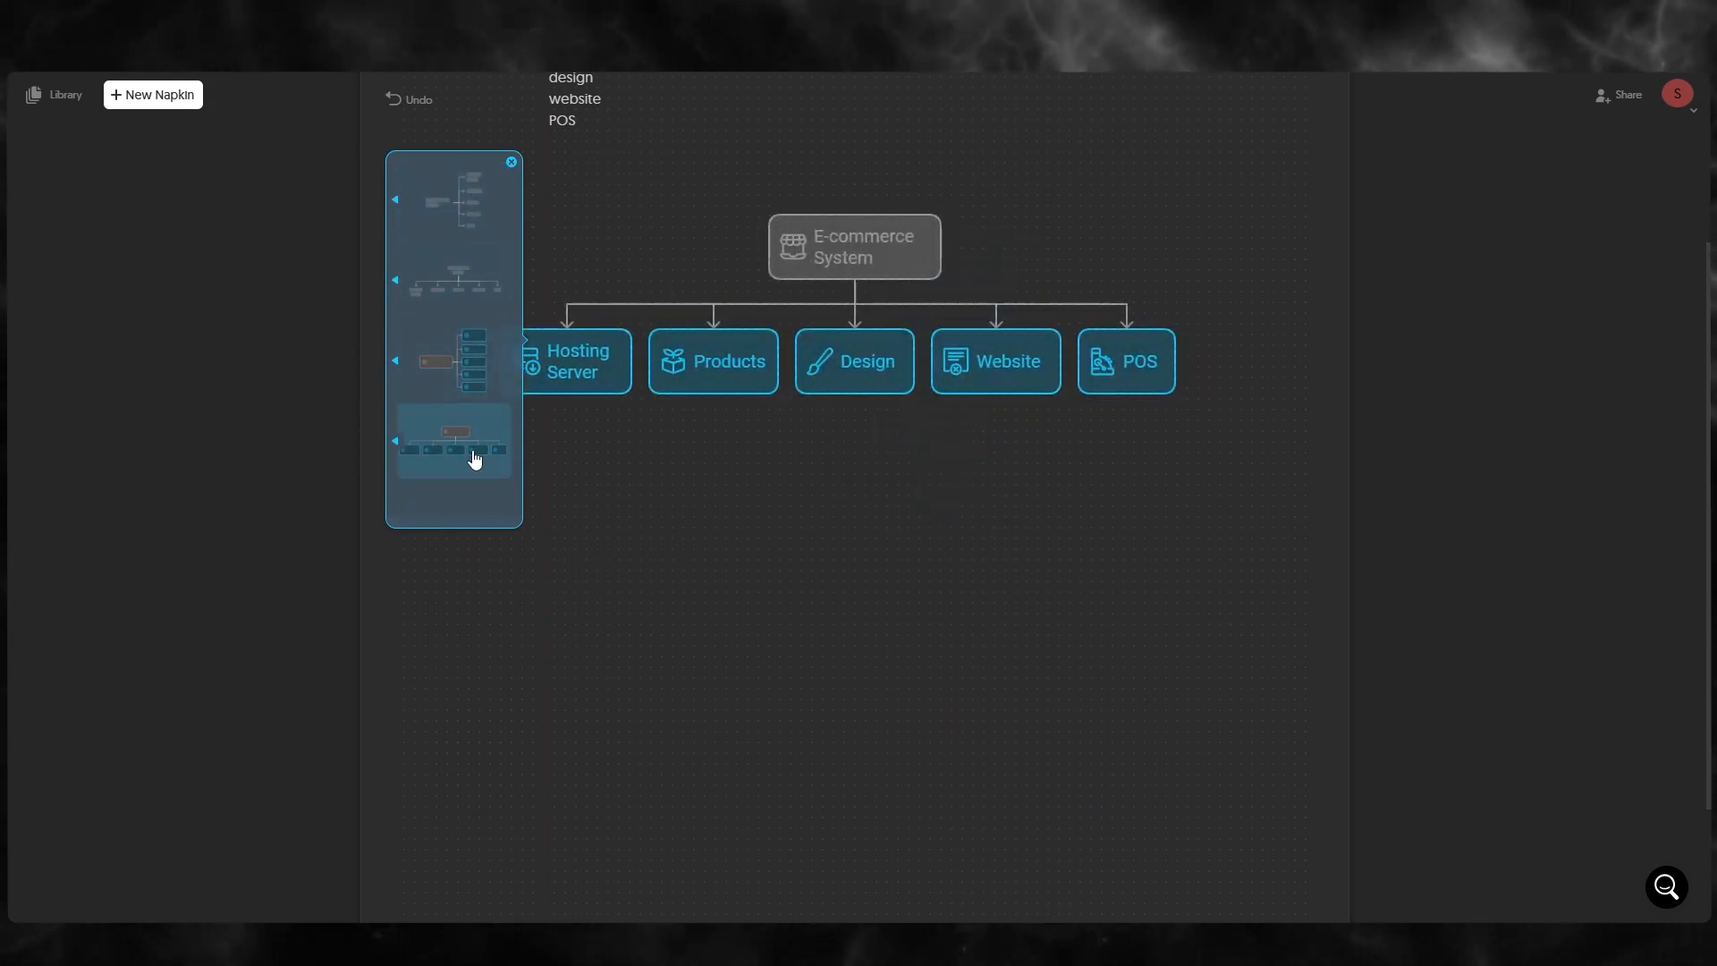
left_click(511, 163)
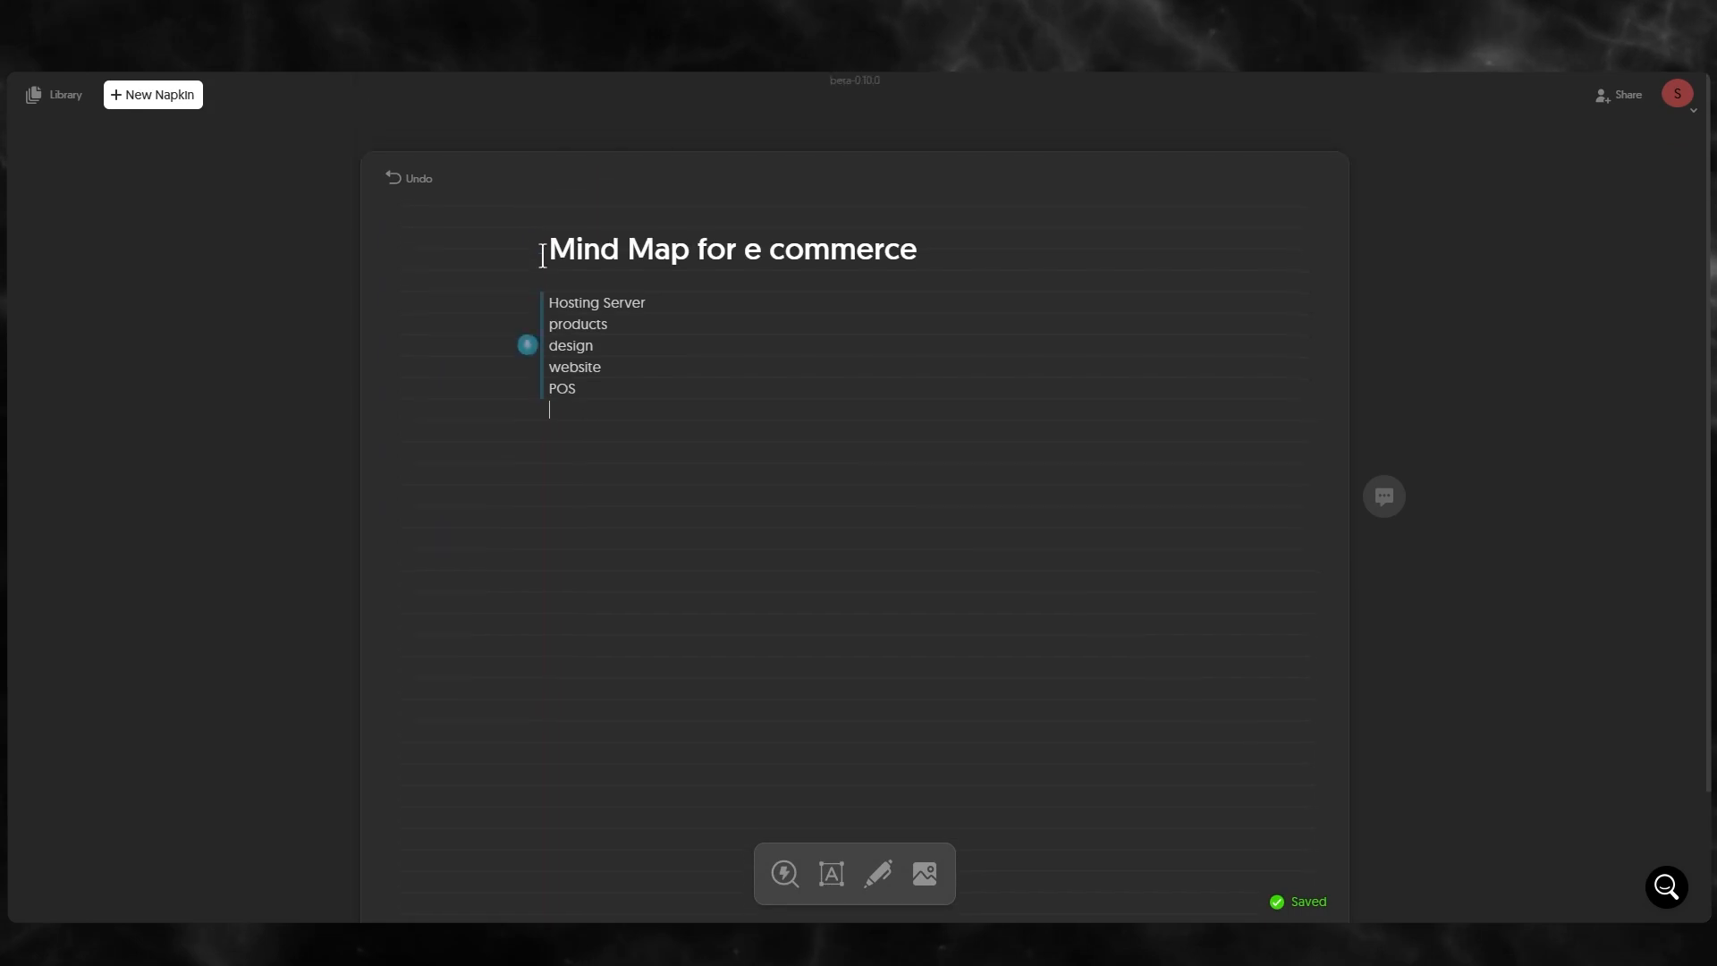
Generate visuals from the whole text and insert the five interlocking loops diagram in the multicolour style with dark fills and coloured outlines.
key("ctrl+a")
left_click(524, 344)
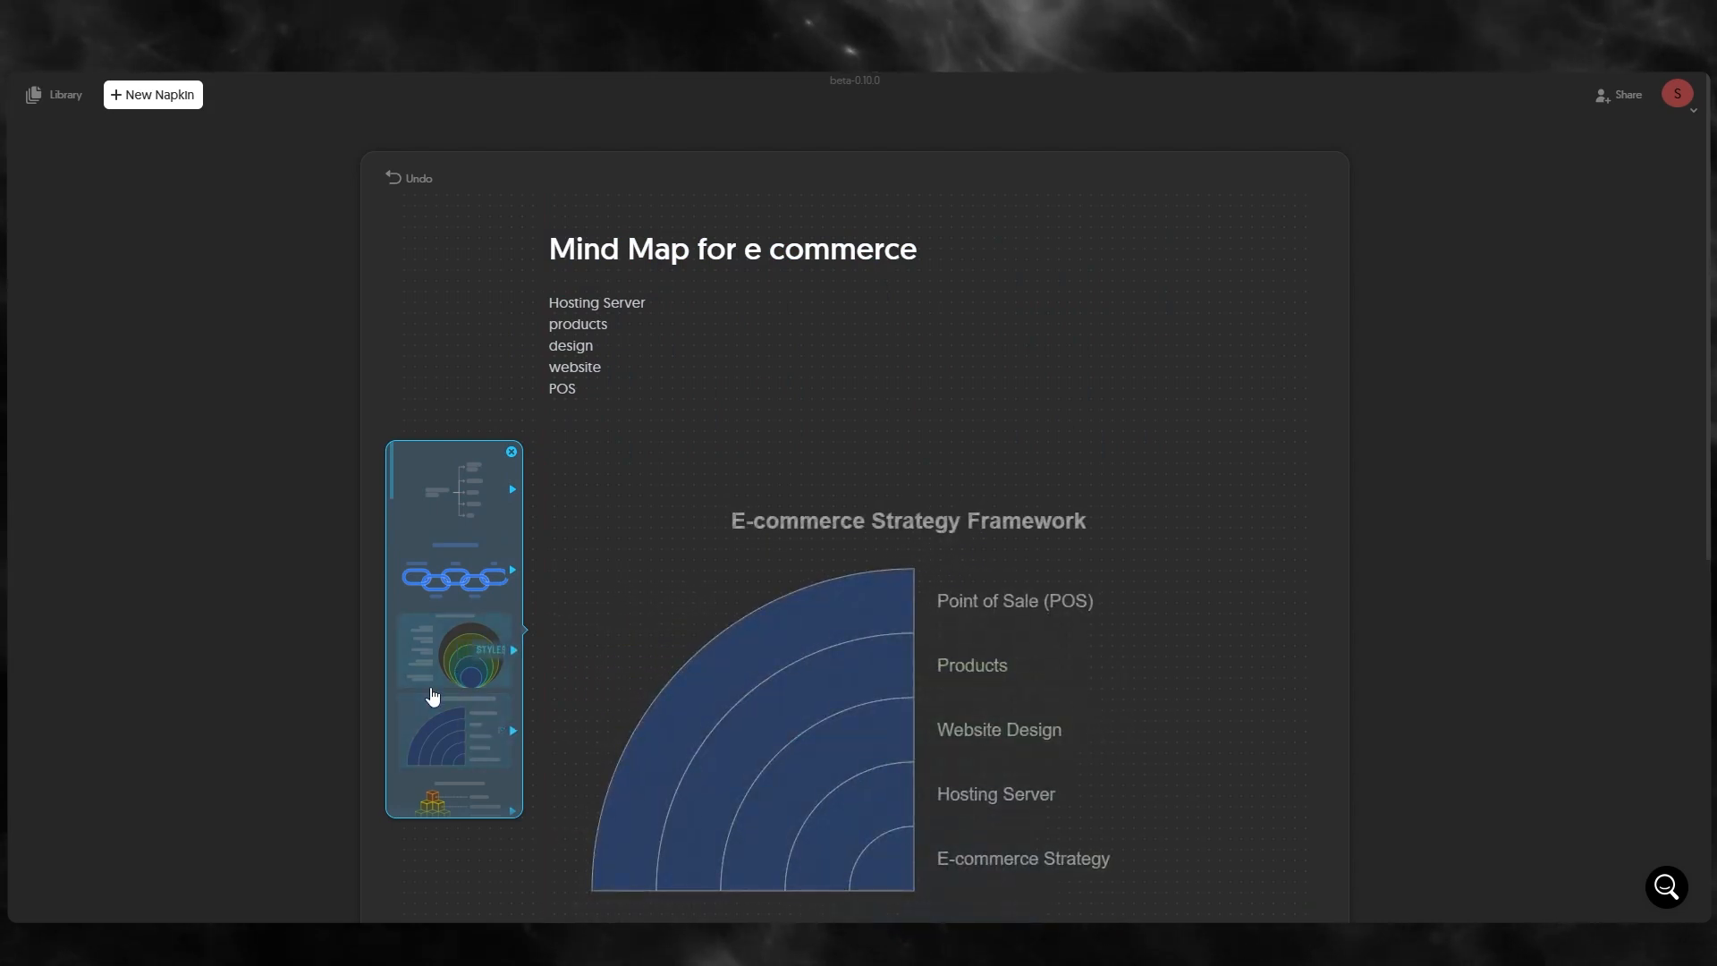
scroll(475, 779, "down", 4)
scroll(474, 784, "down", 1)
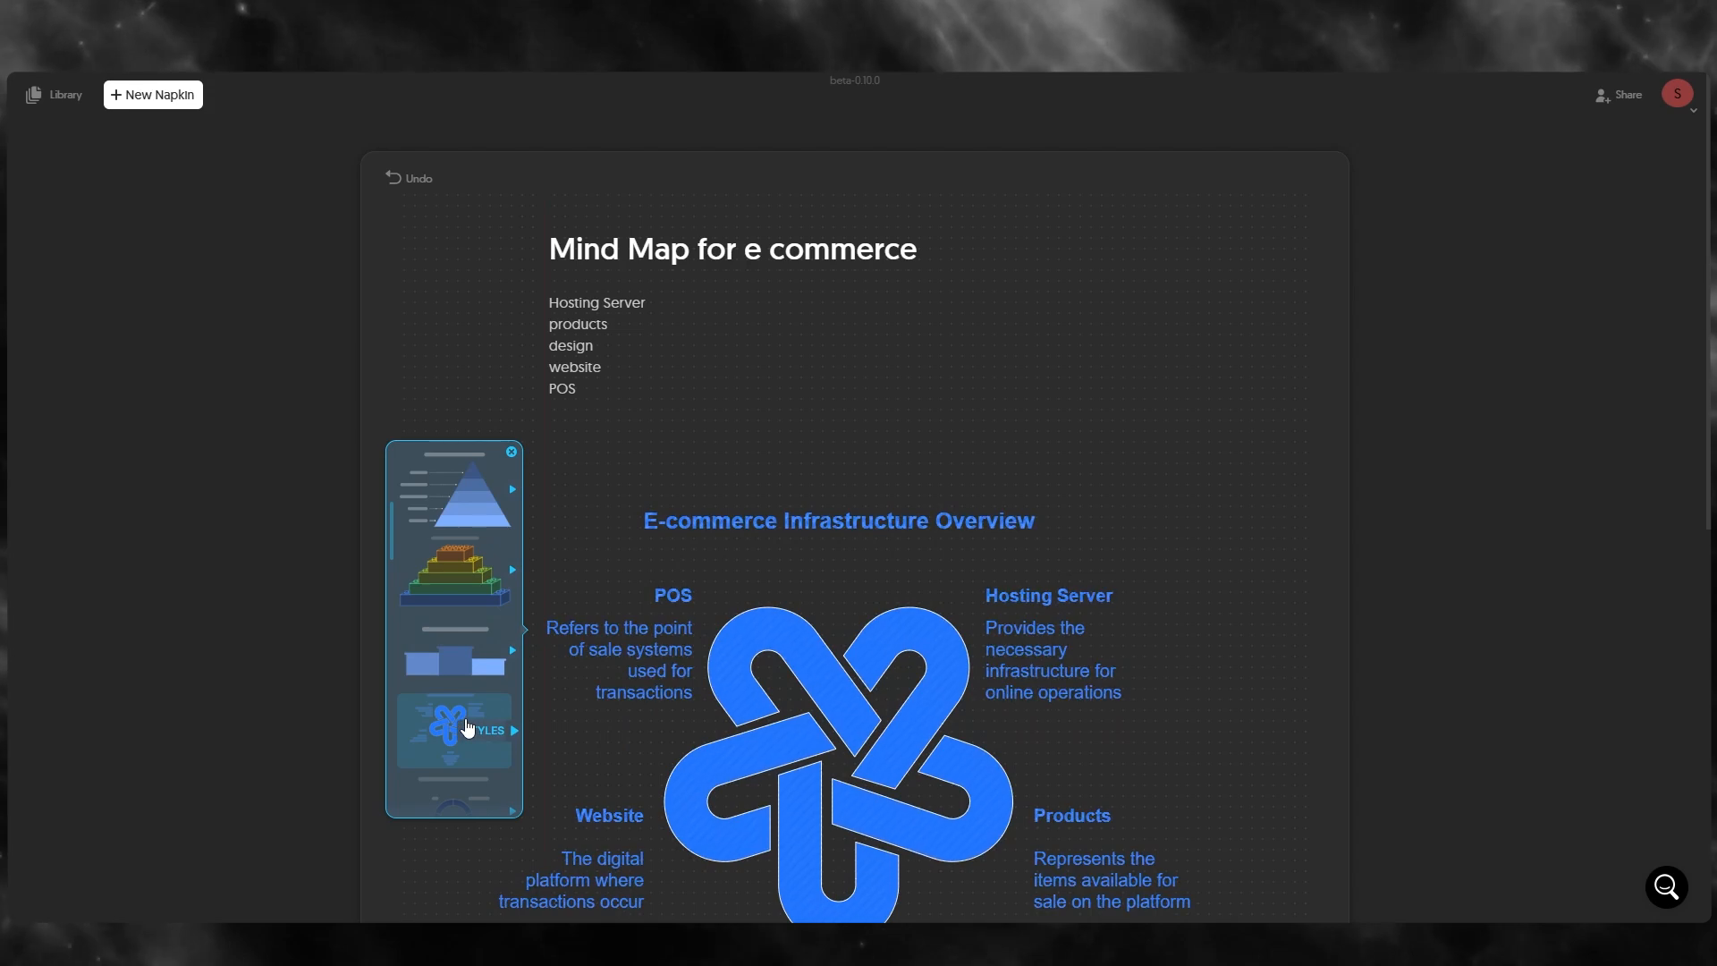
left_click(466, 727)
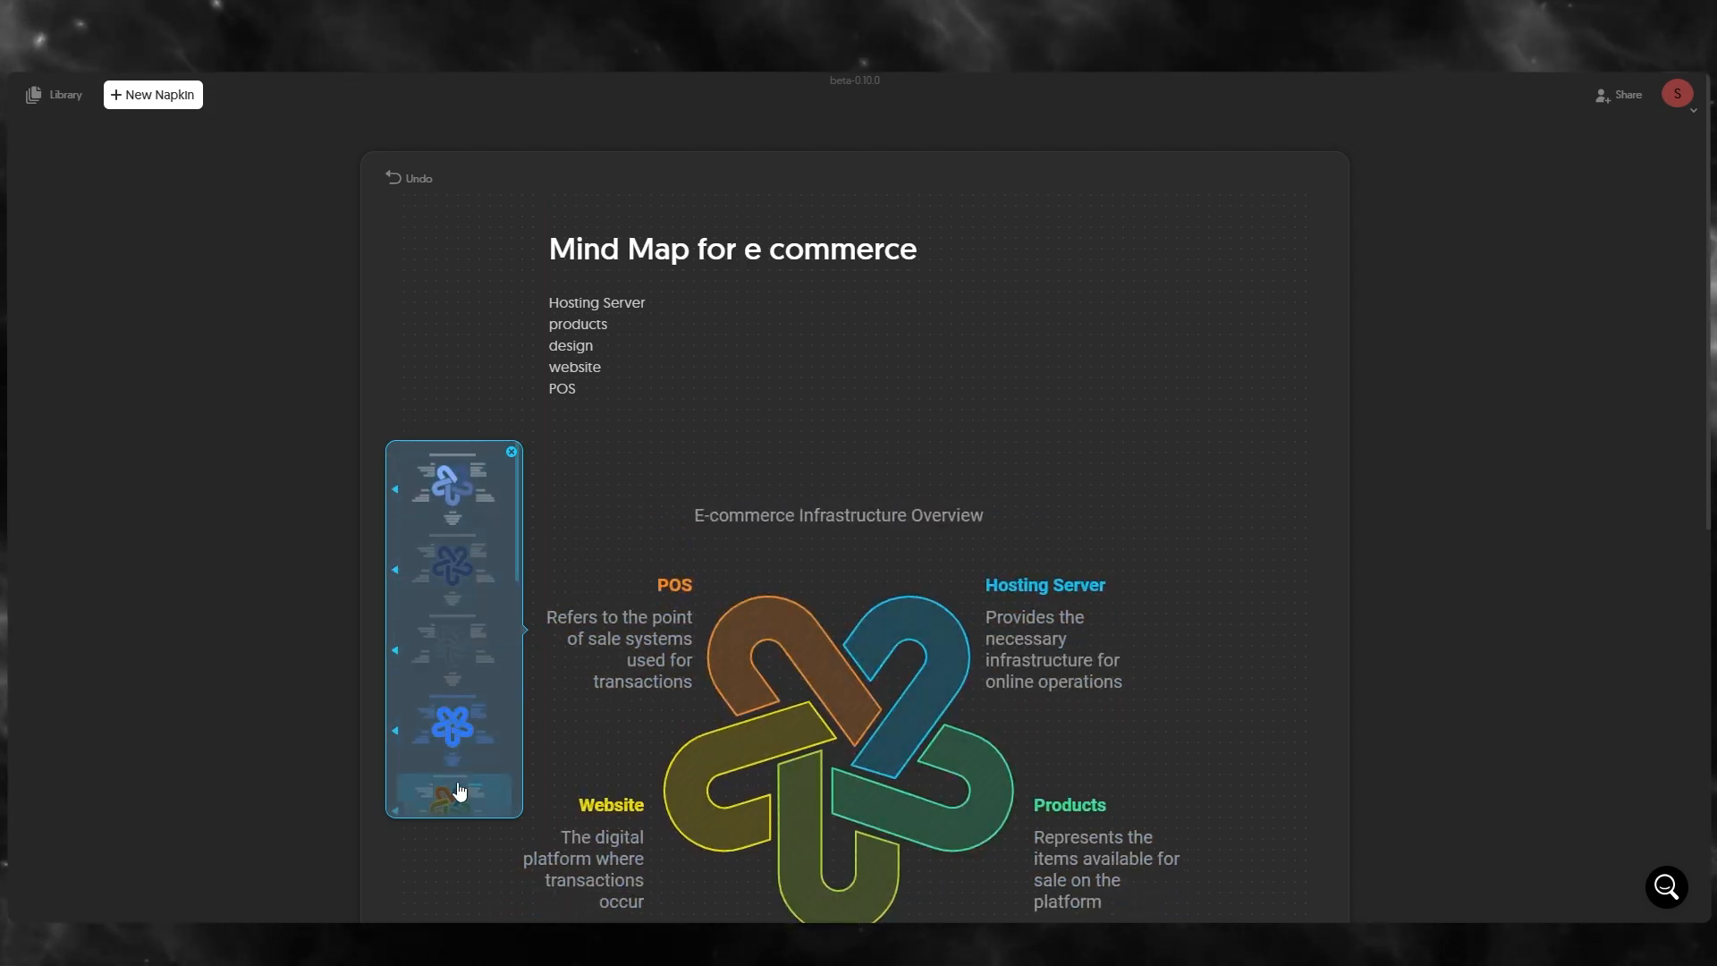
left_click(951, 487)
Review the inserted loops diagram and compare its labels and descriptions with the title and list above it.
scroll(1162, 429, "down", 3)
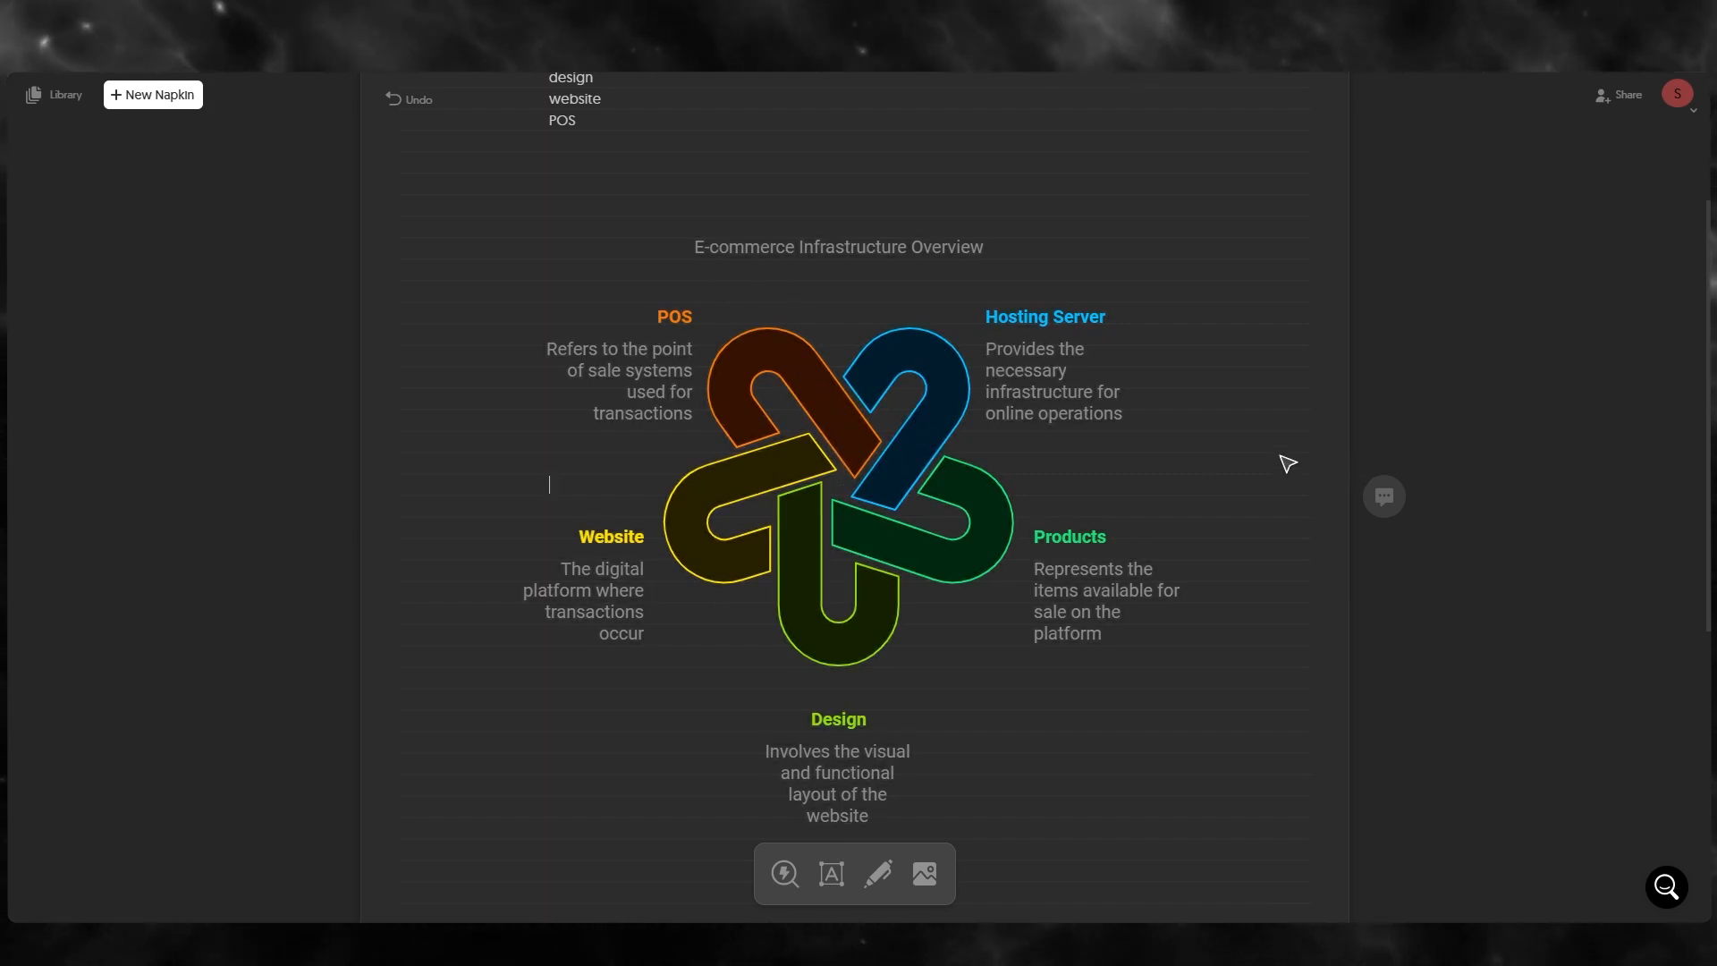
scroll(1289, 464, "down", 4)
scroll(1127, 439, "up", 7)
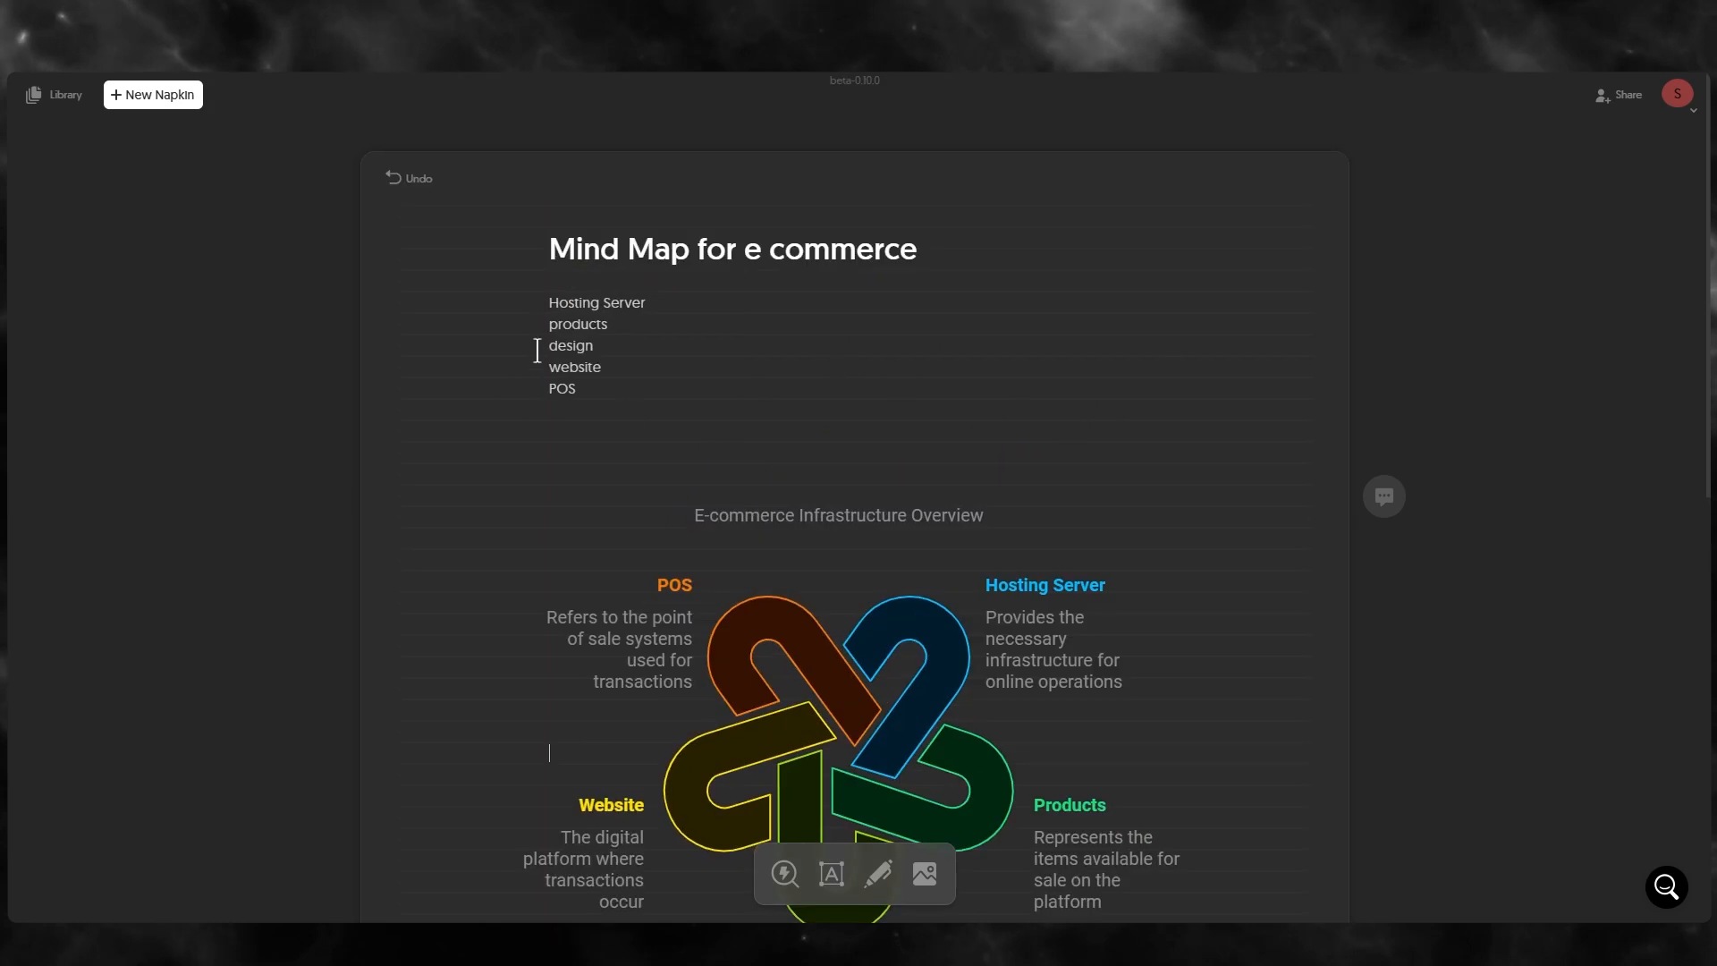
scroll(608, 338, "down", 3)
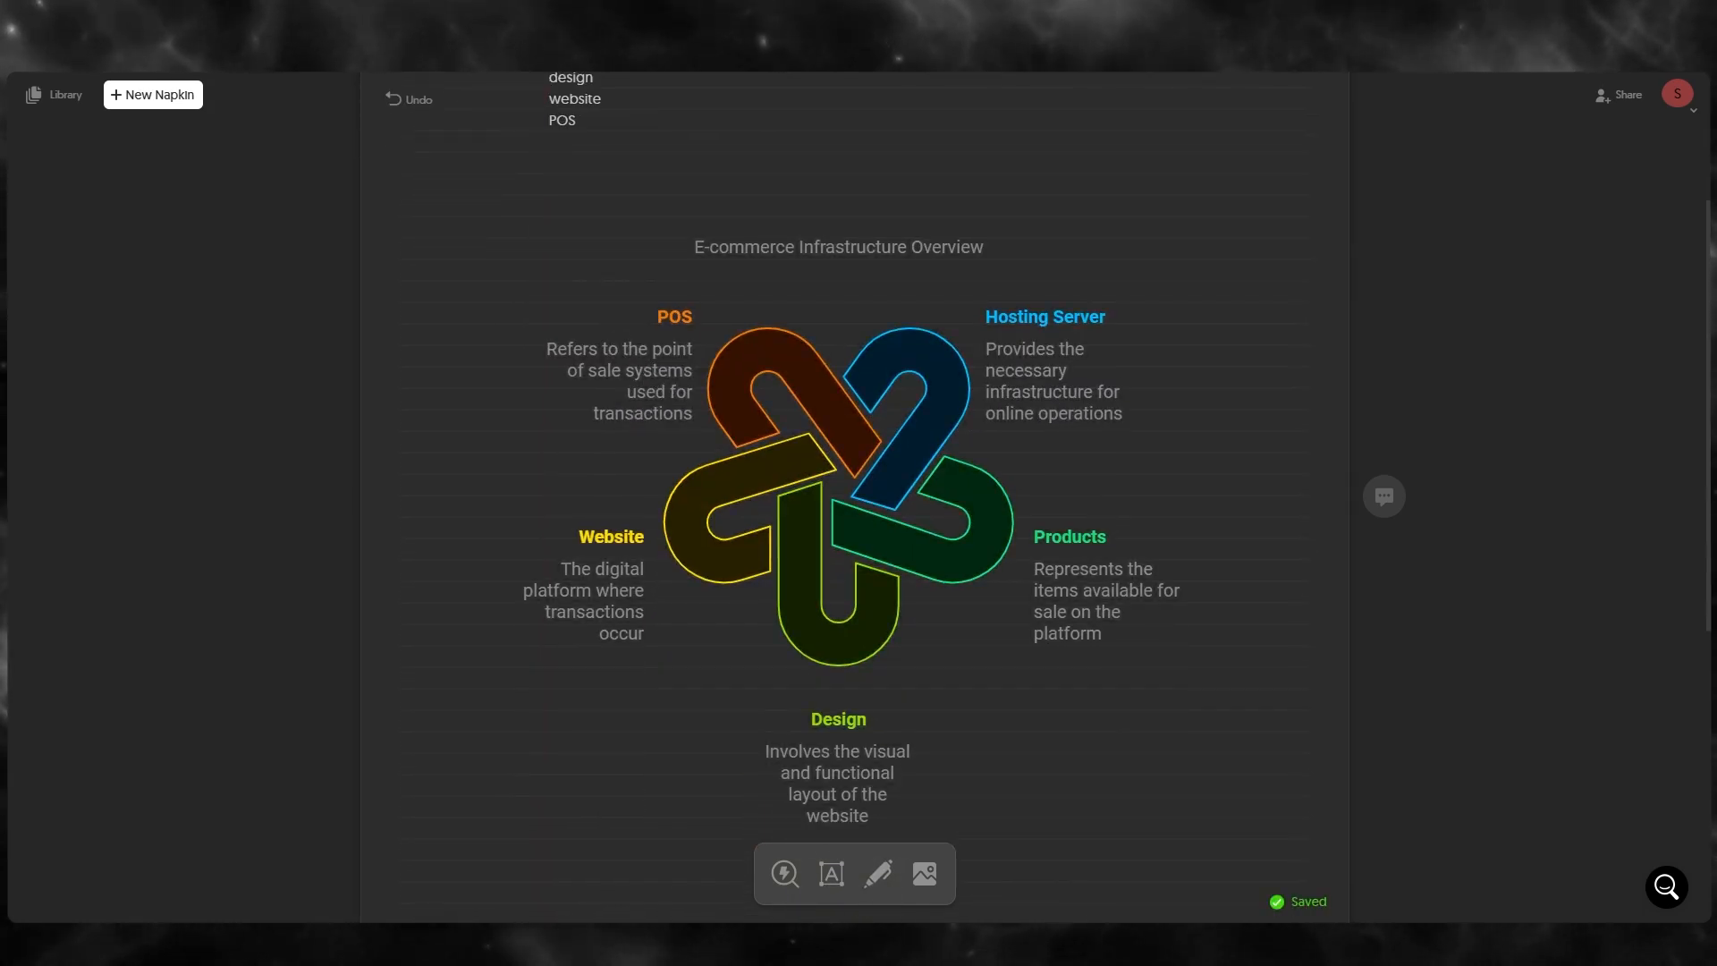
scroll(307, 446, "up", 3)
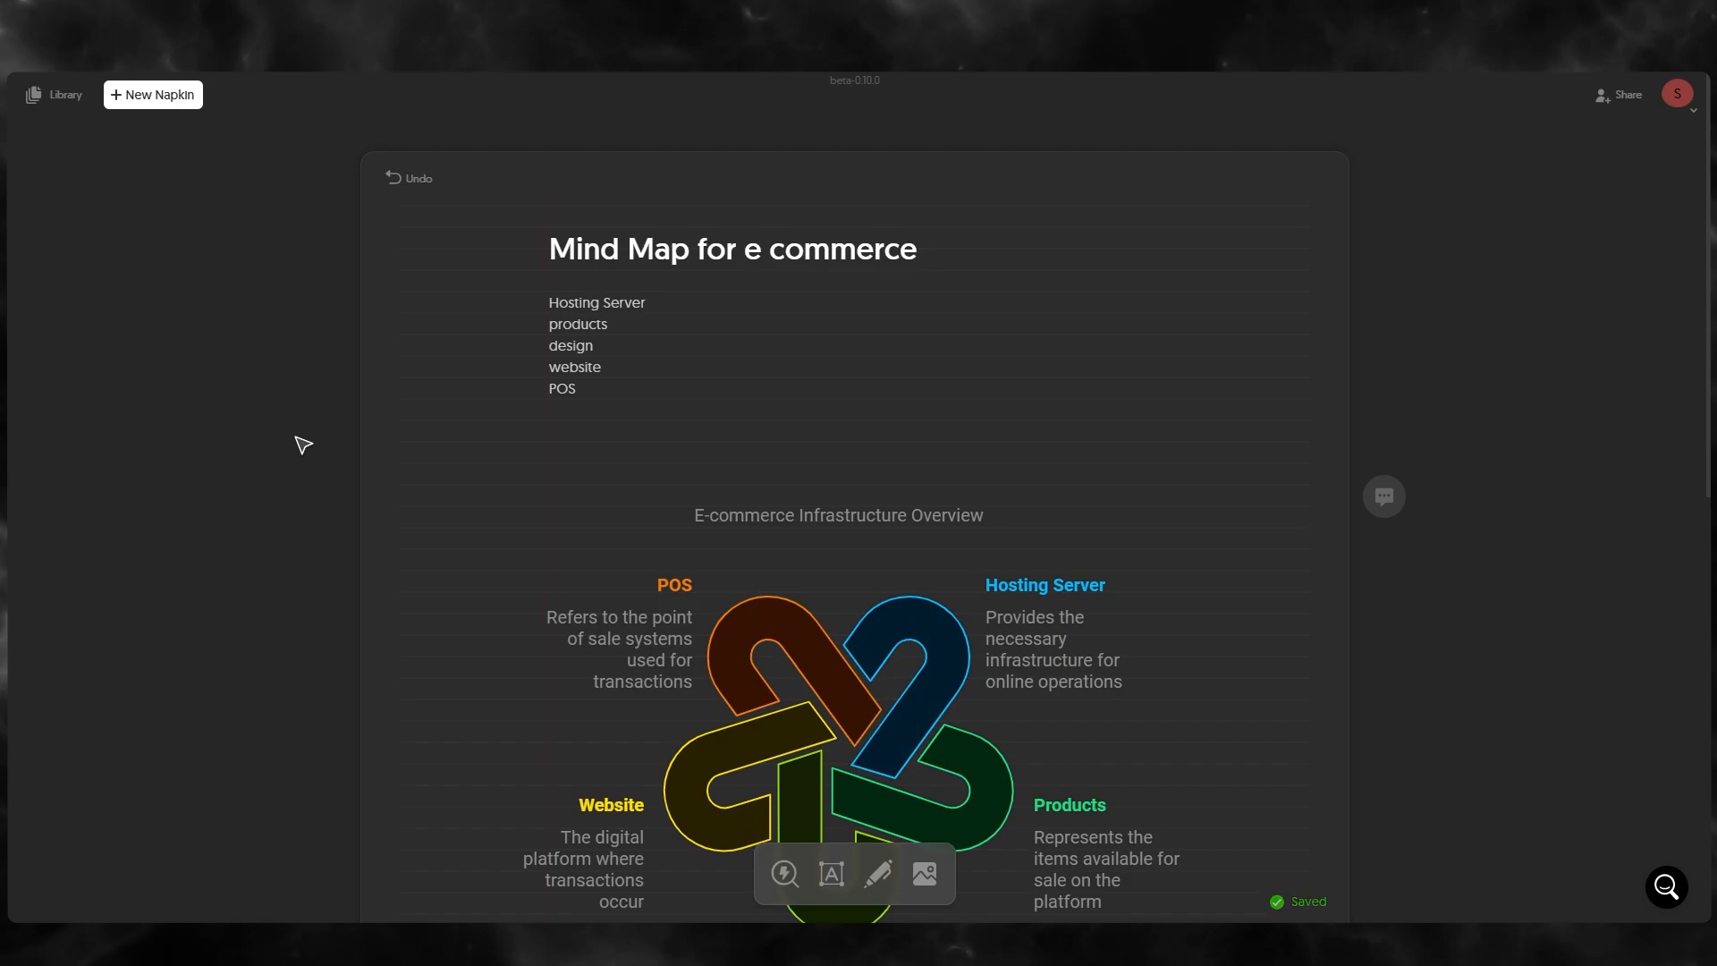
left_click_drag(617, 412, 498, 222)
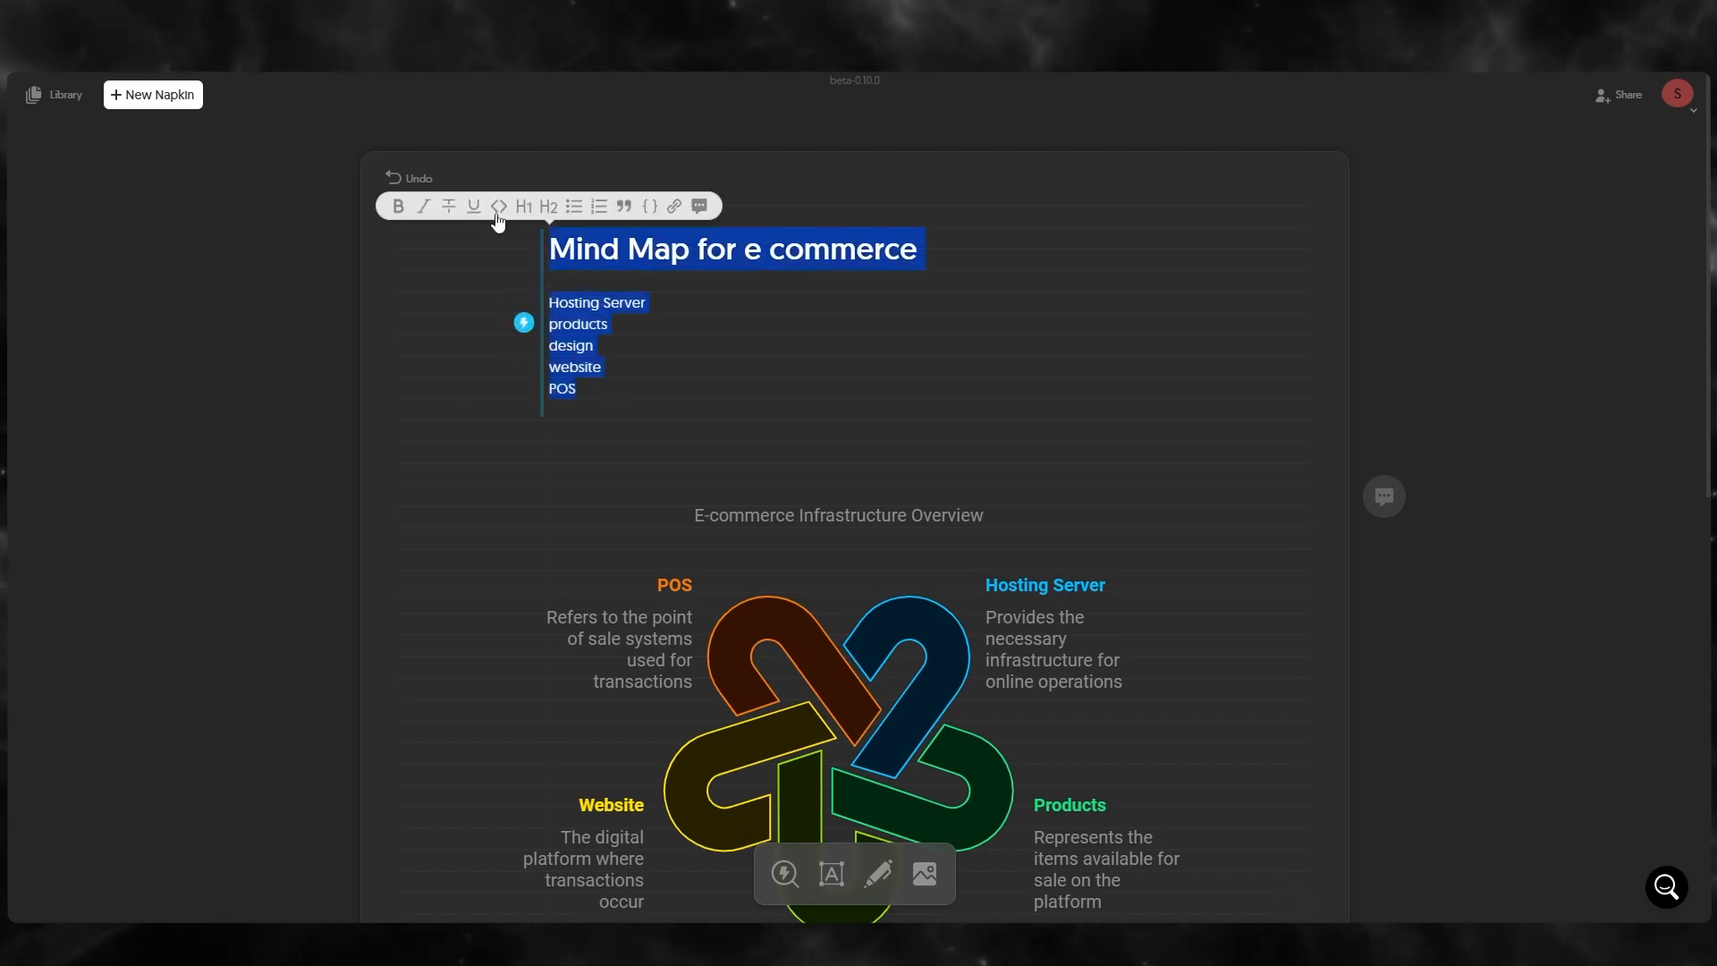
left_click(255, 320)
scroll(899, 580, "down", 4)
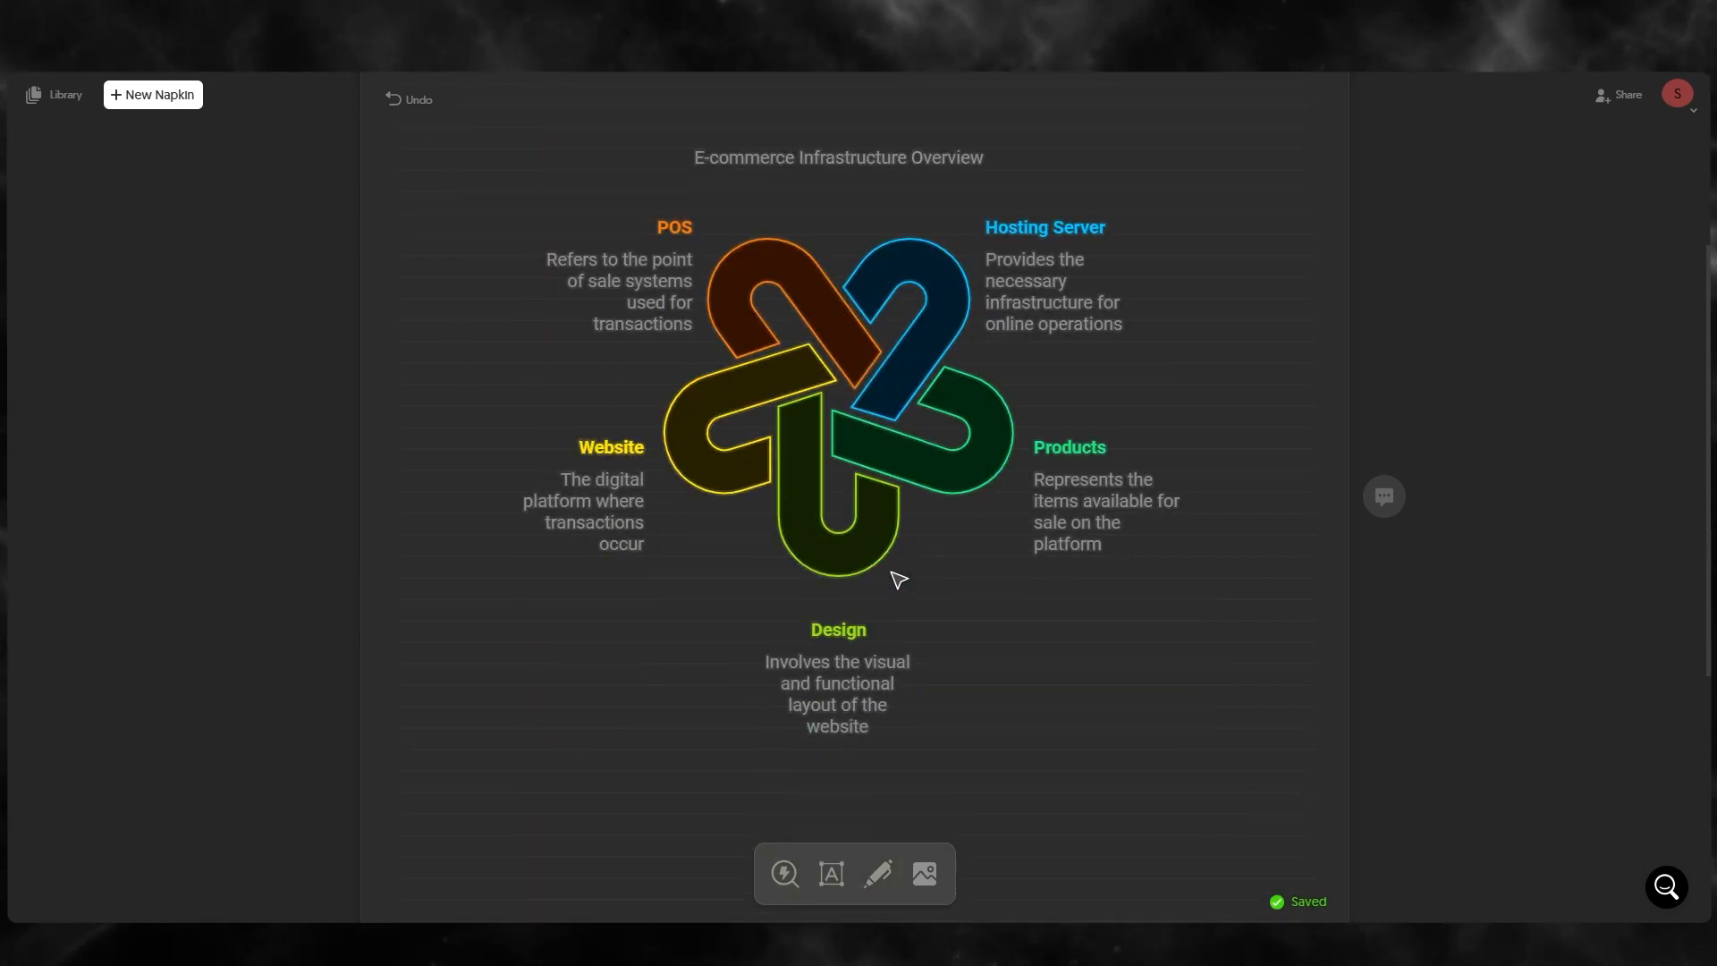
scroll(474, 379, "up", 4)
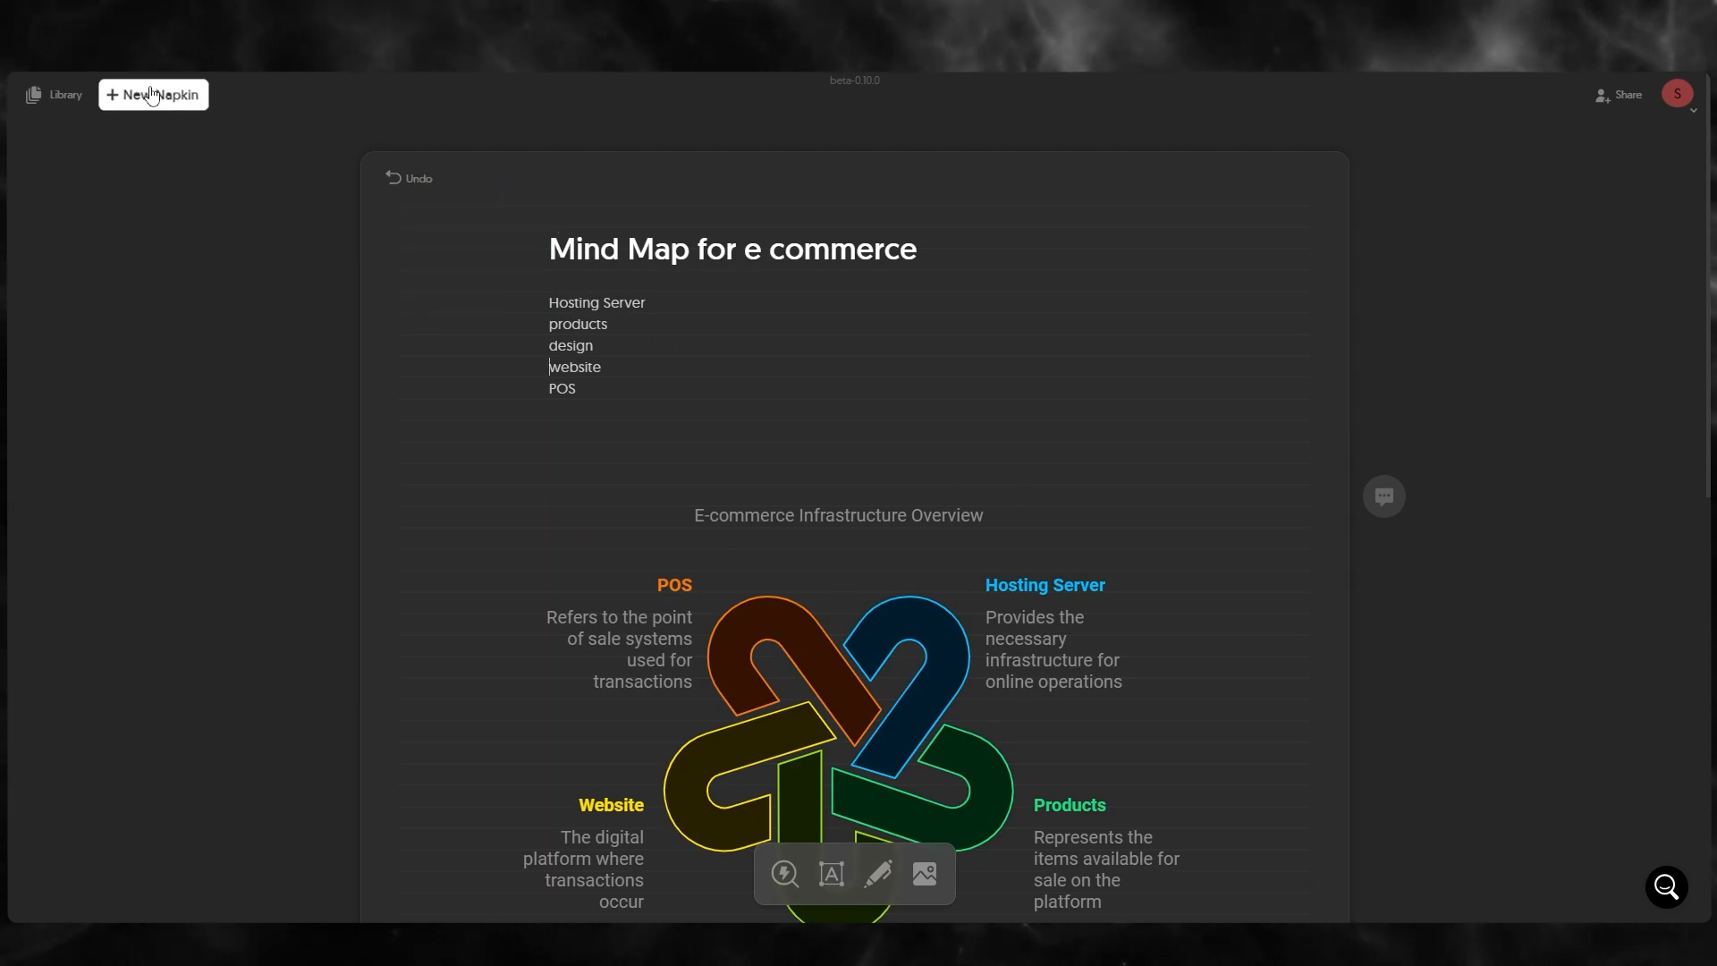
Create a new napkin with AI-generated text from the prompt "tips and tricks to become a good software engineer".
left_click(166, 96)
left_click(299, 95)
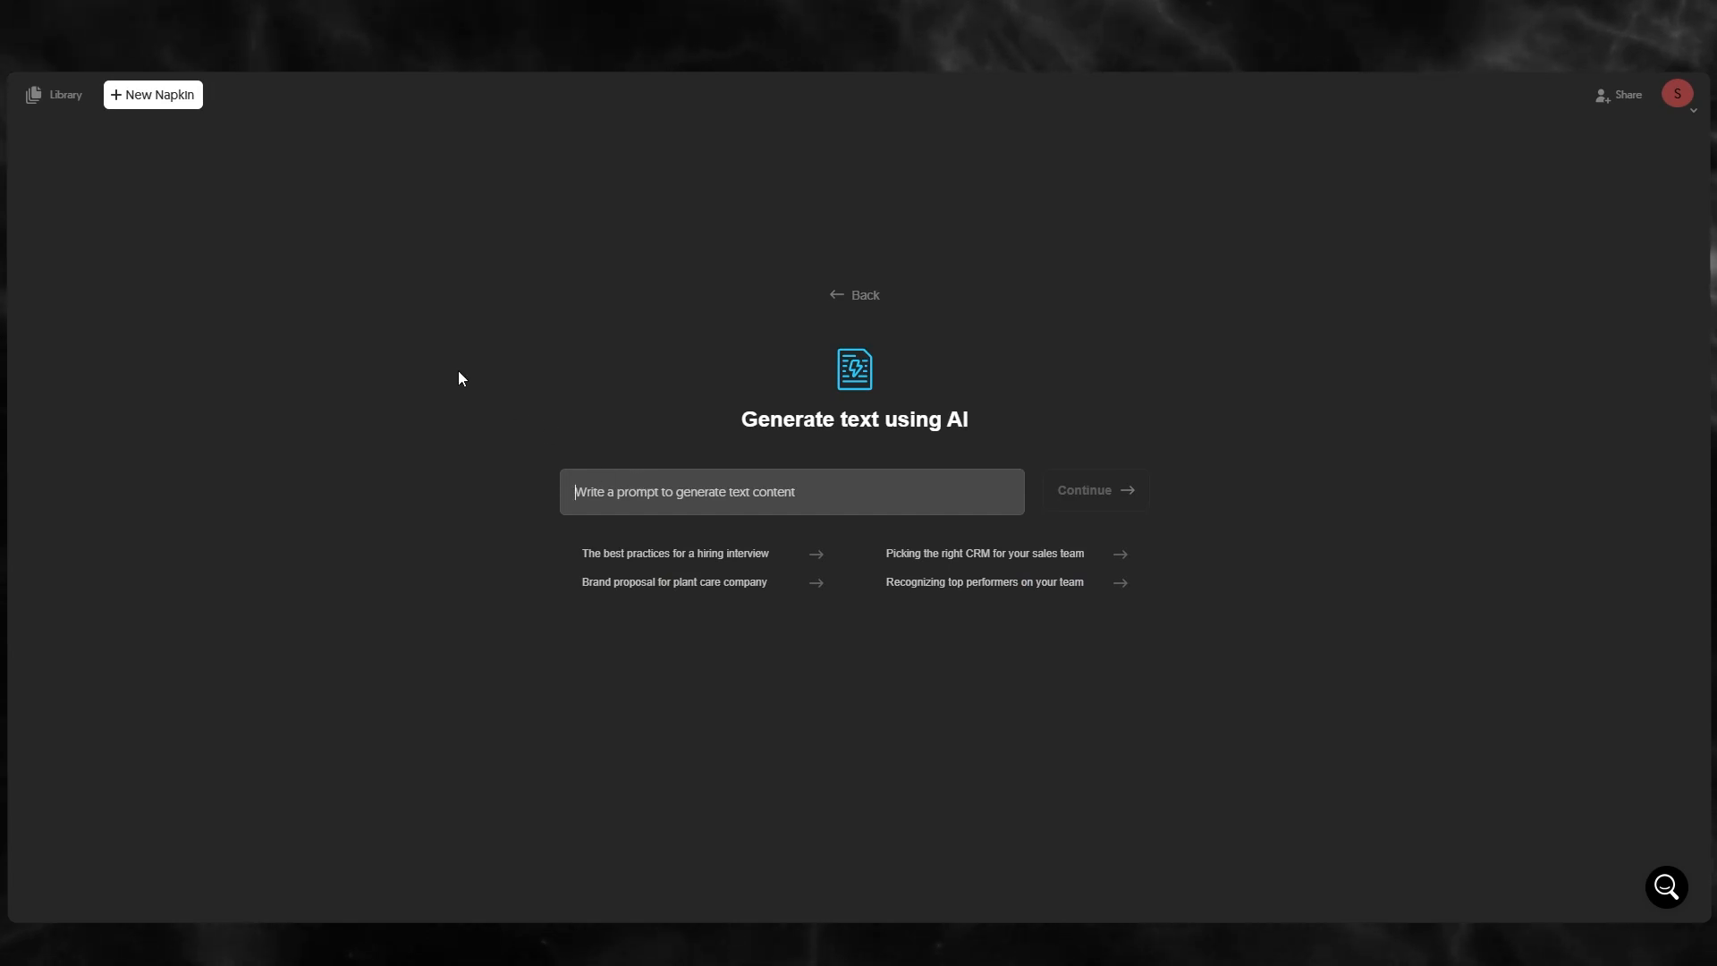
type("tips an")
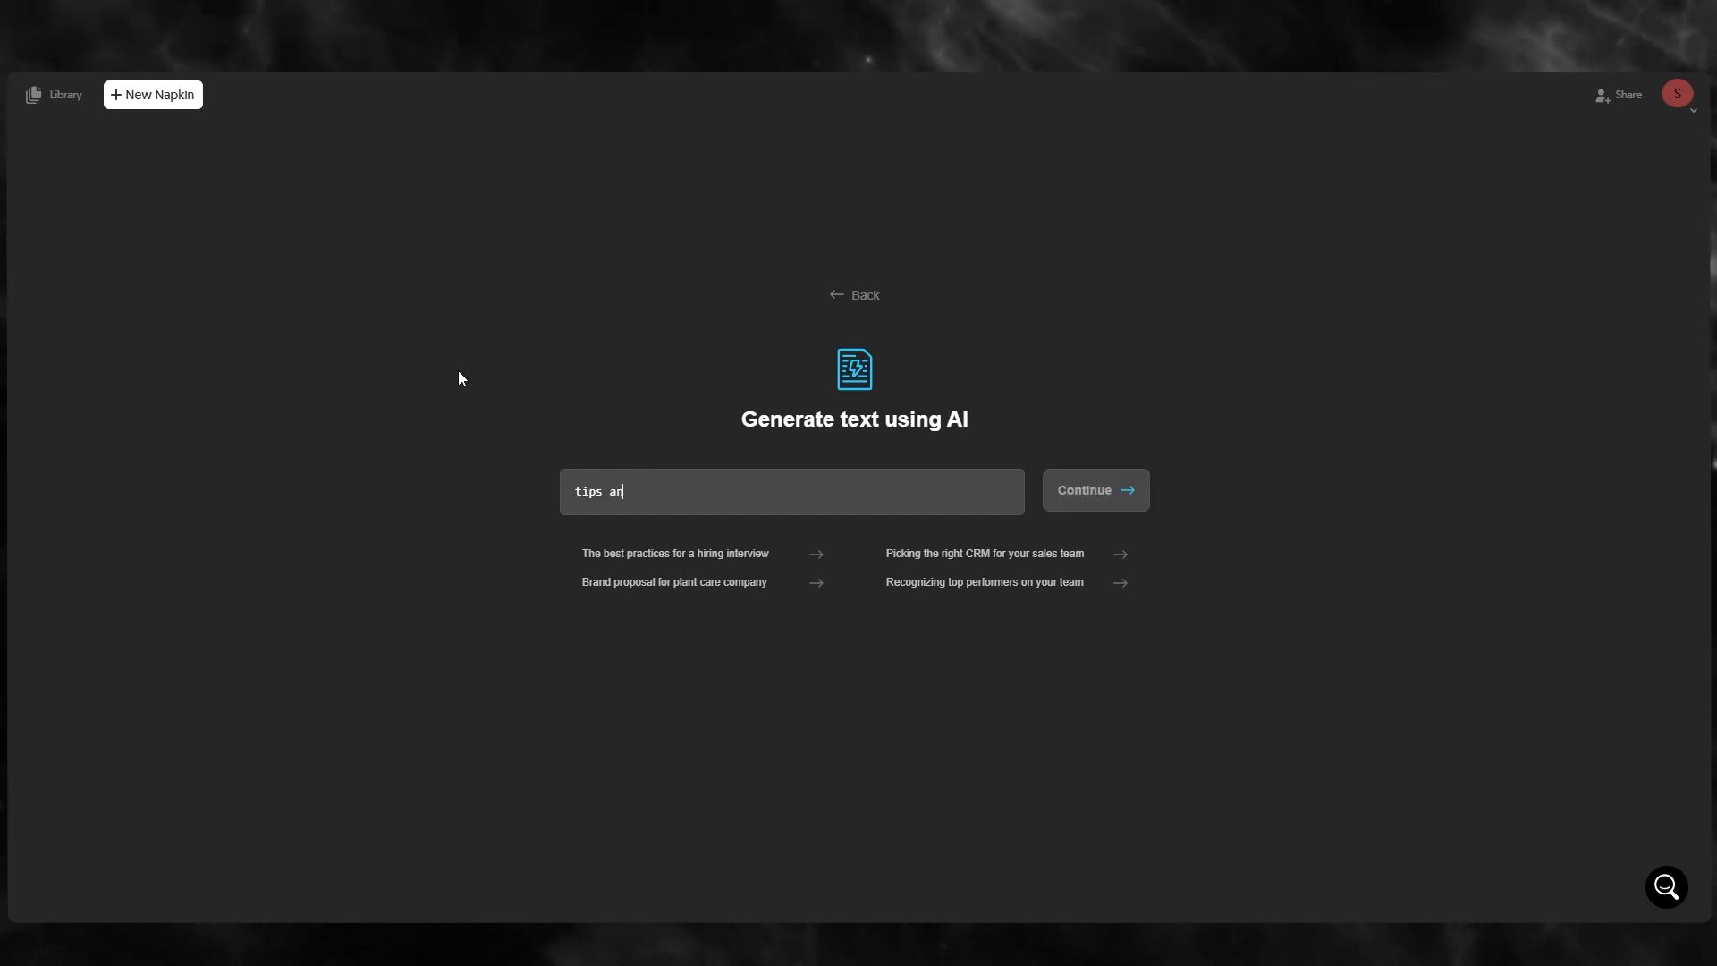
type("d tricks to ")
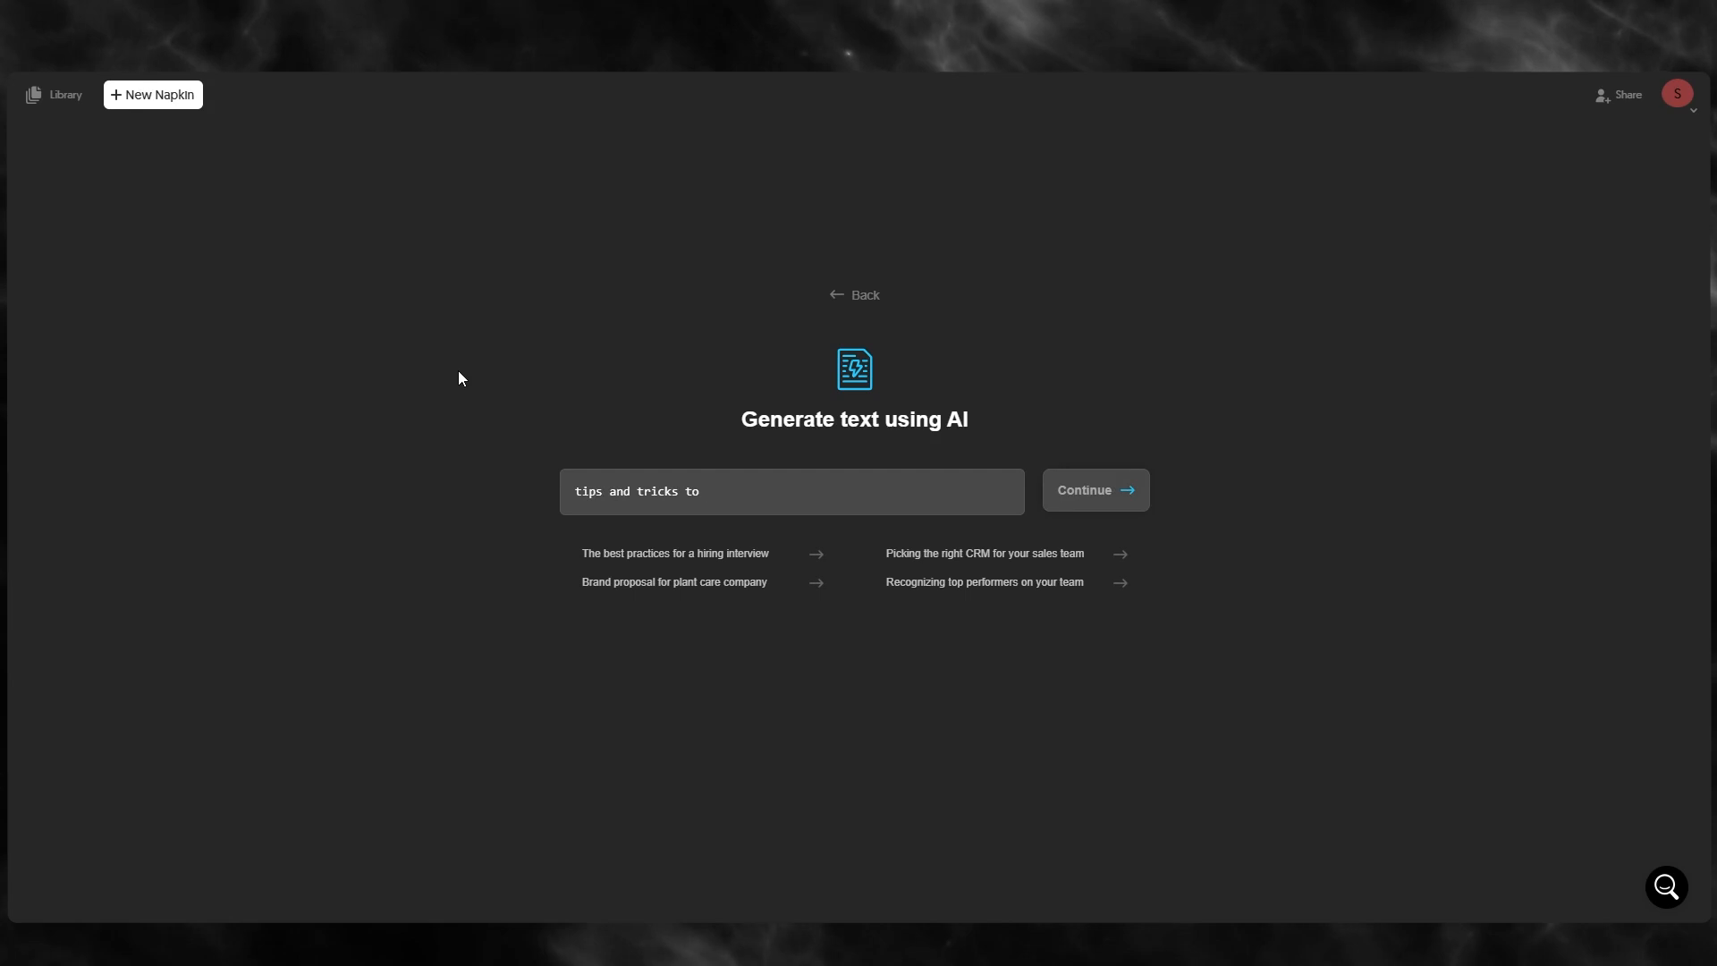
type("become a go")
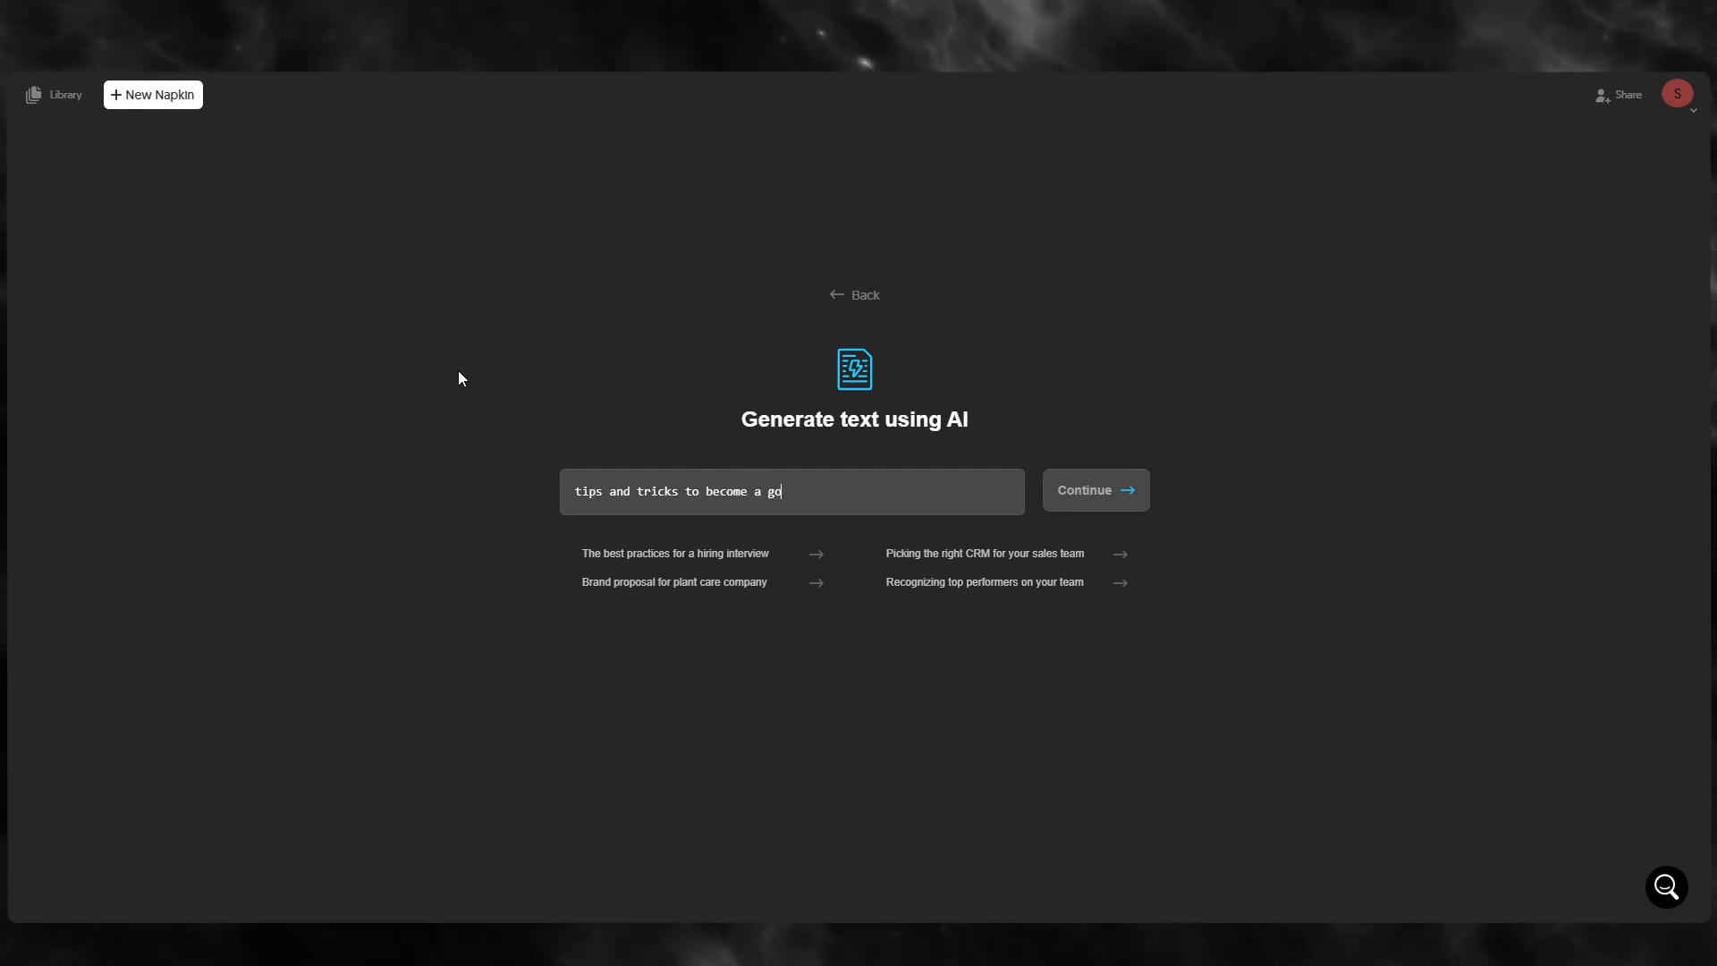
type("od software e")
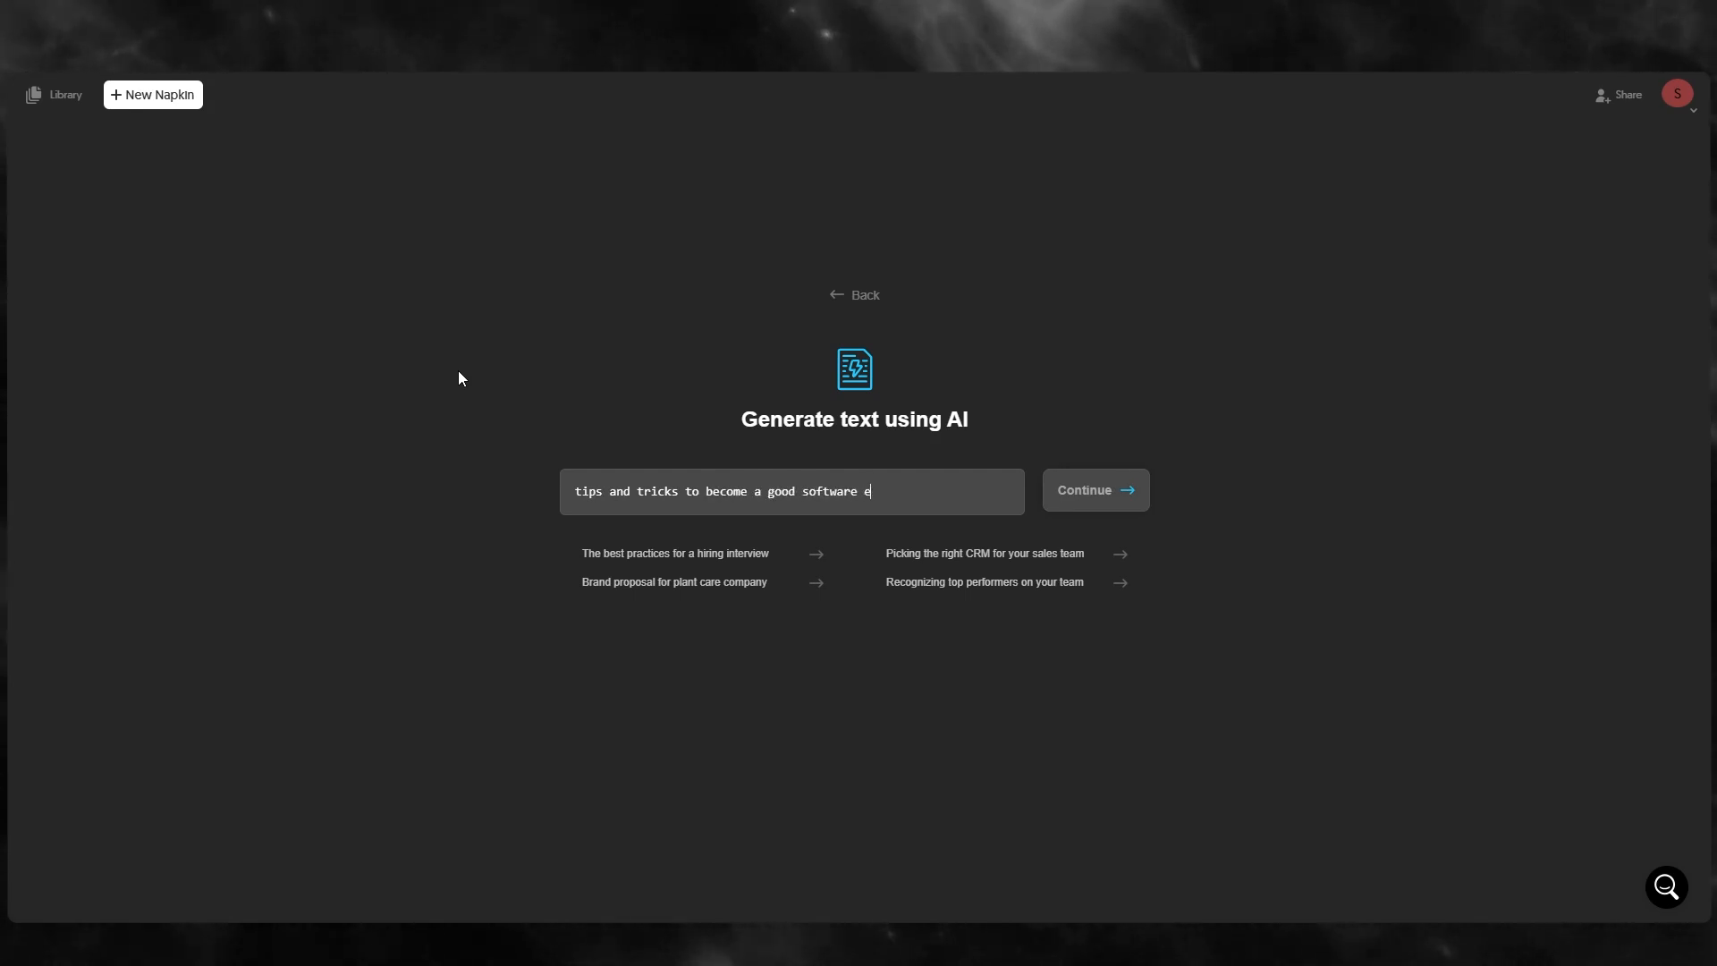
type("ngineer")
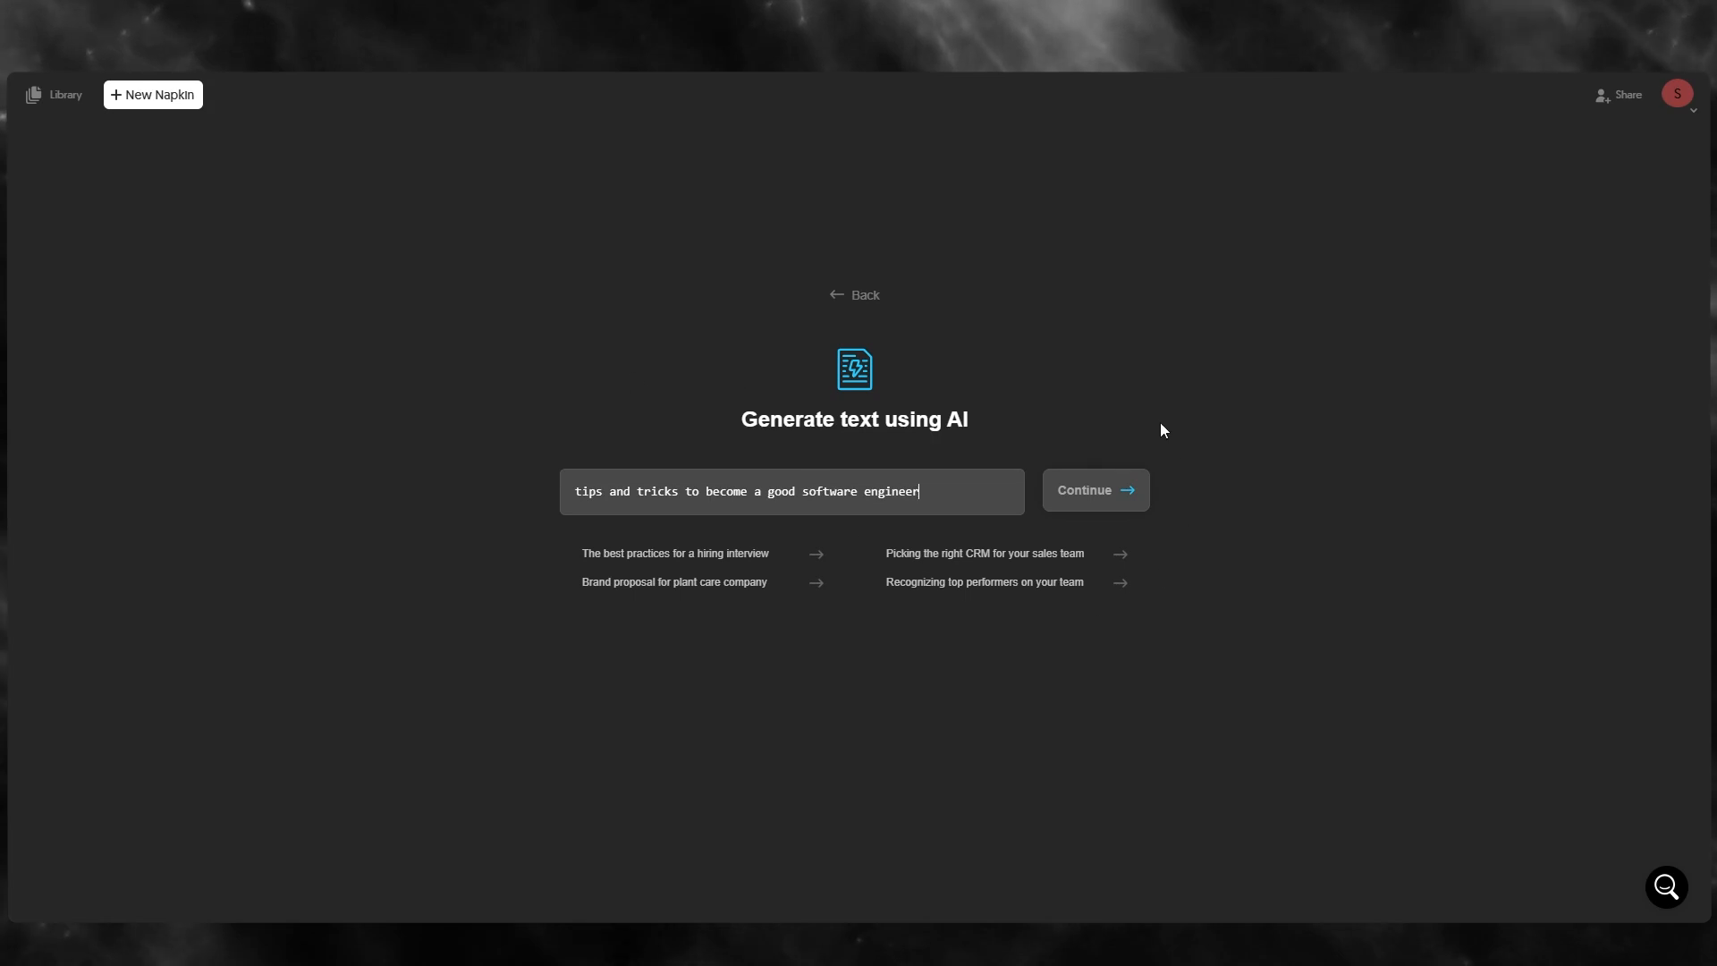
left_click(1106, 490)
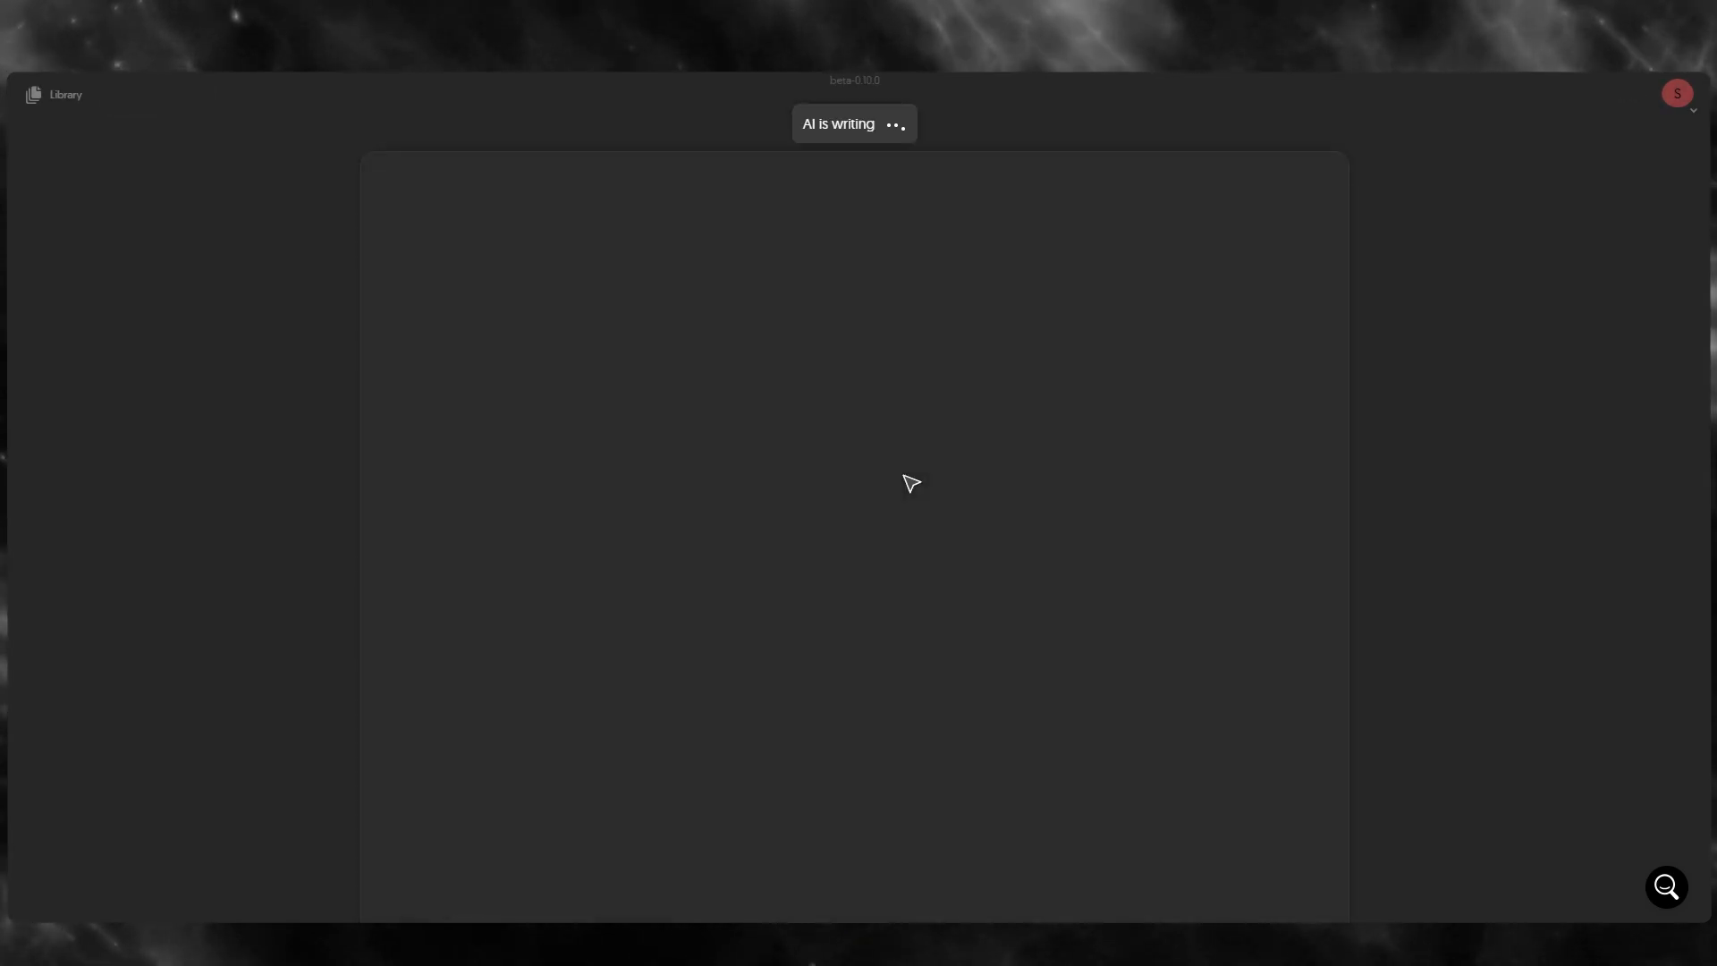